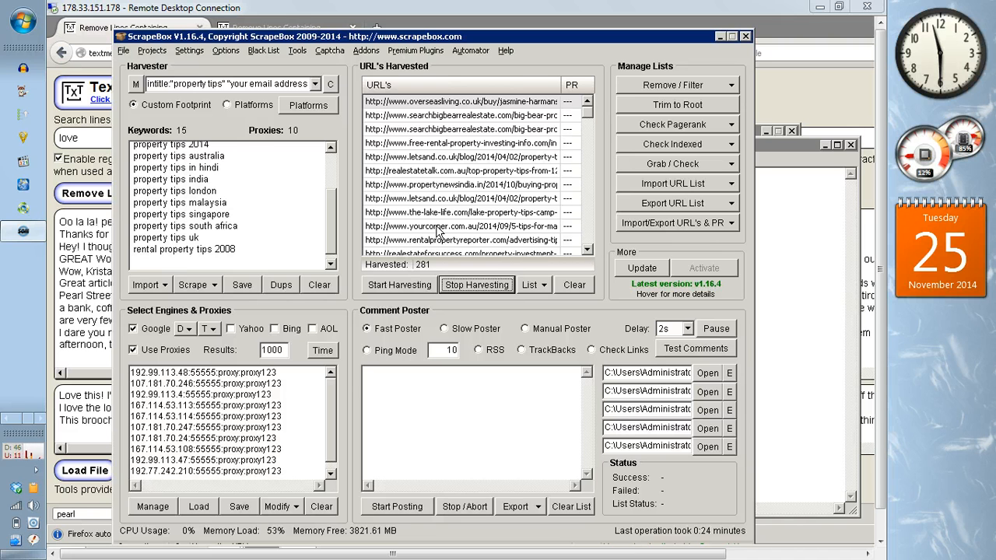
# - Review the property tips keywords in the Harvester's keyword list
pyautogui.click(8, 421)
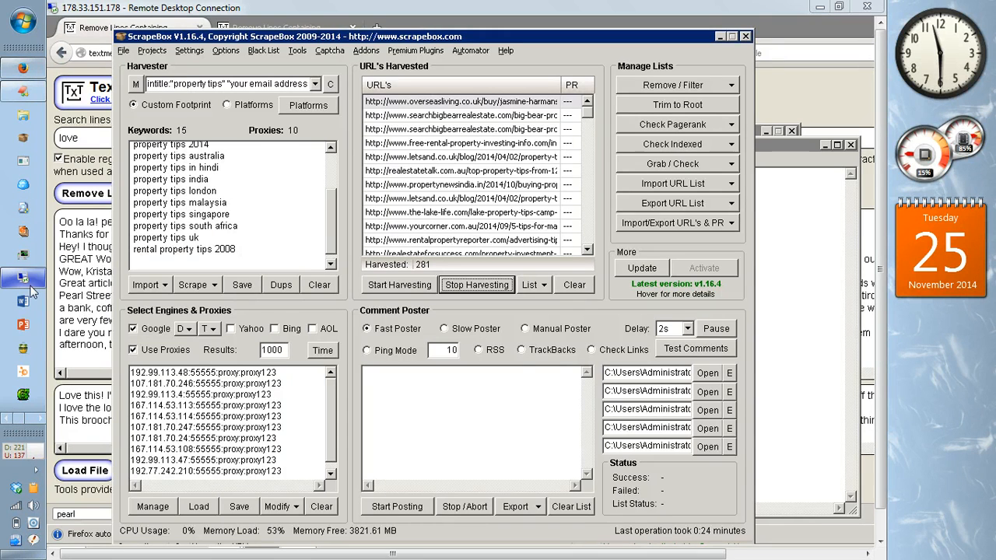
pyautogui.moveTo(28, 284)
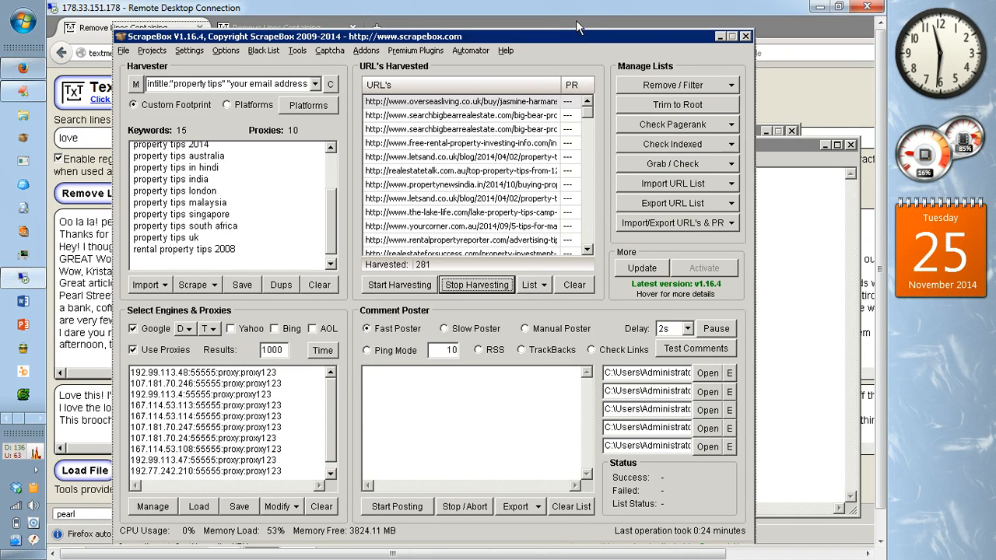
pyautogui.moveTo(574, 32); pyautogui.dragTo(576, 21)
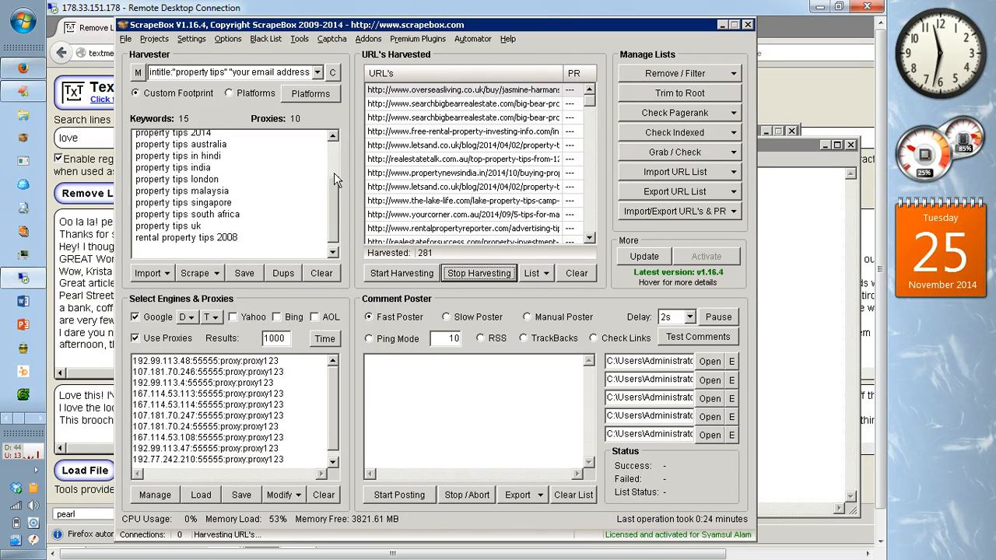
pyautogui.scroll(2, 334, 167)
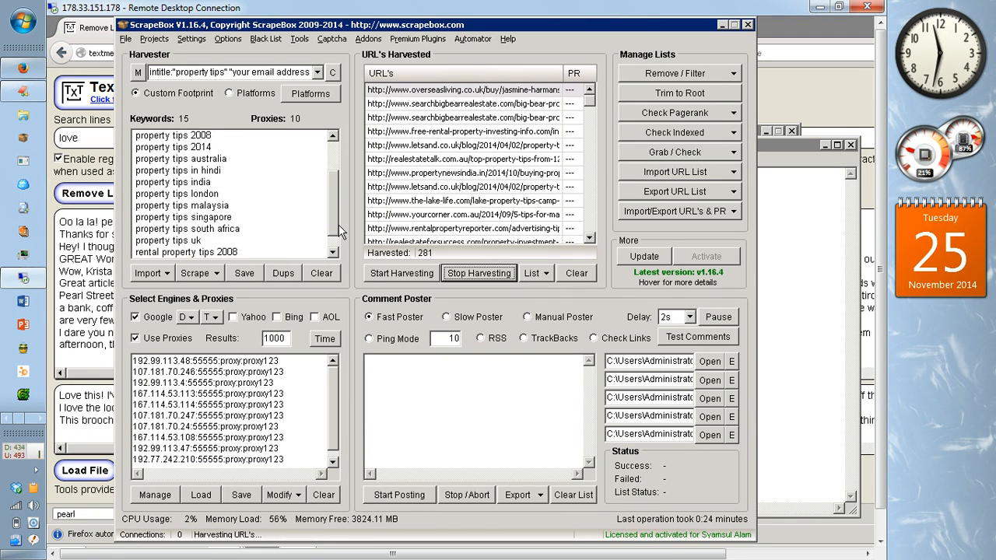
pyautogui.scroll(-2, 339, 232)
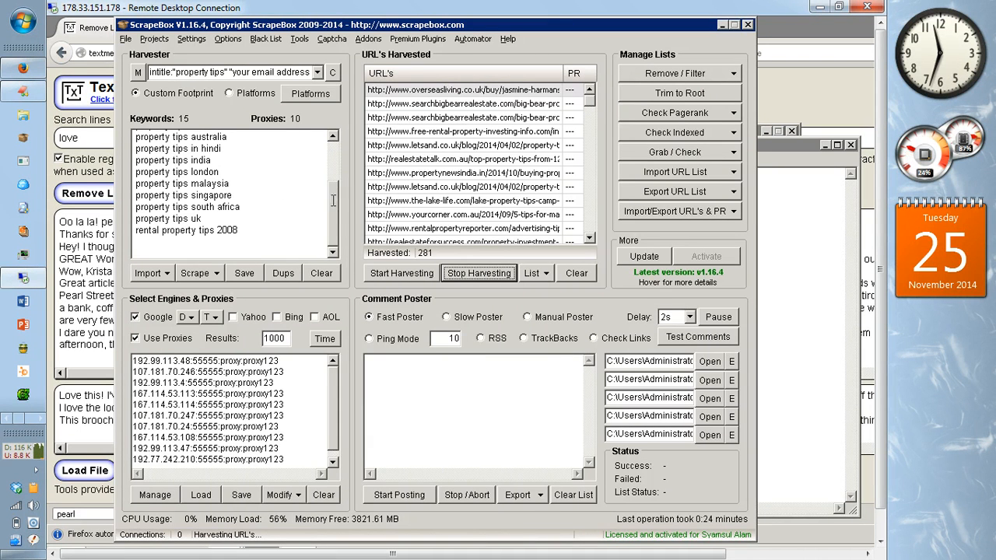
pyautogui.scroll(1, 334, 167)
pyautogui.scroll(3, 334, 168)
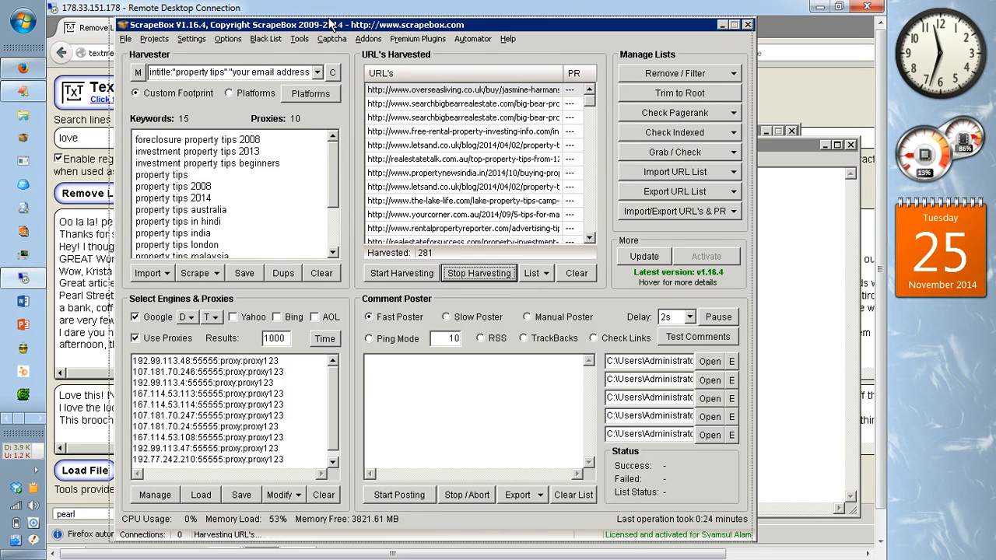
pyautogui.moveTo(333, 25); pyautogui.dragTo(325, 25)
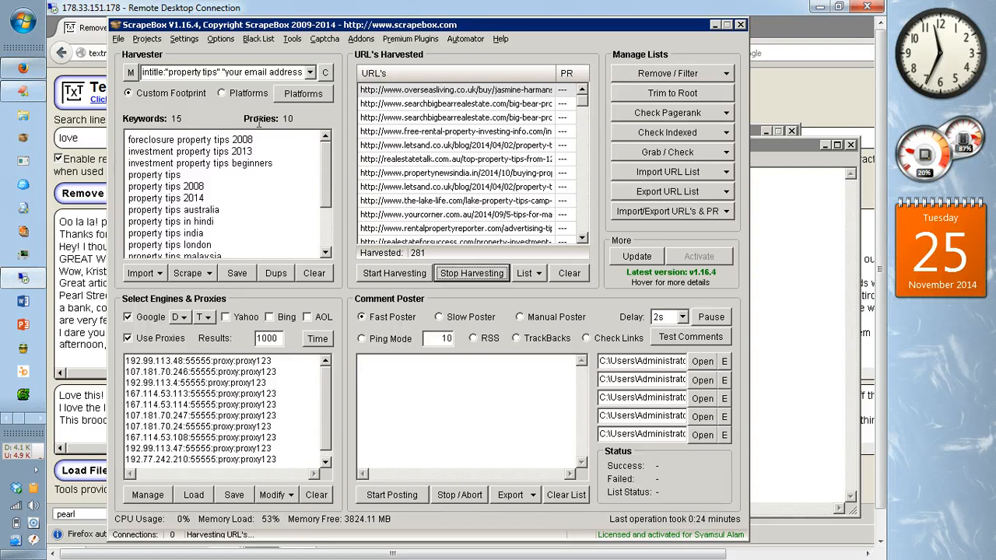
pyautogui.click(201, 273)
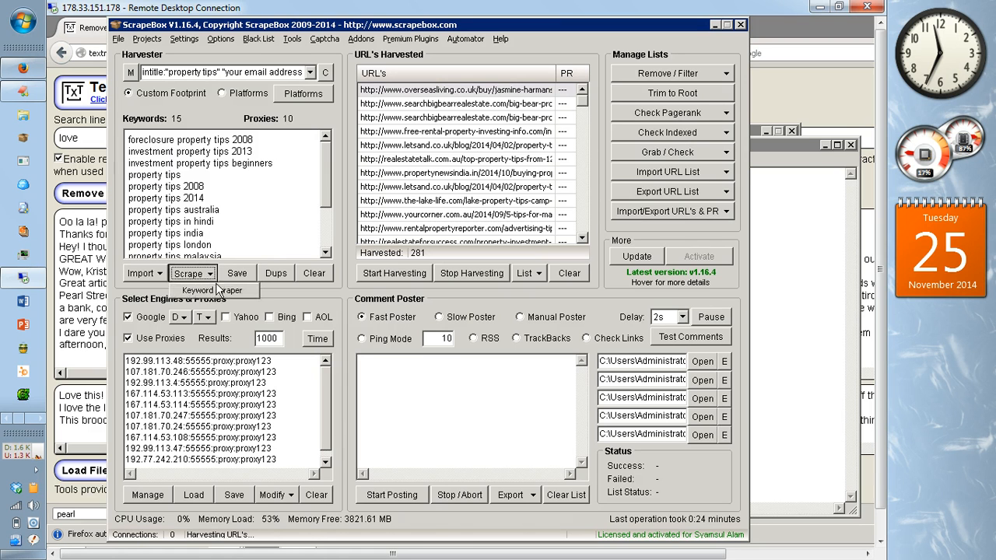
pyautogui.click(210, 291)
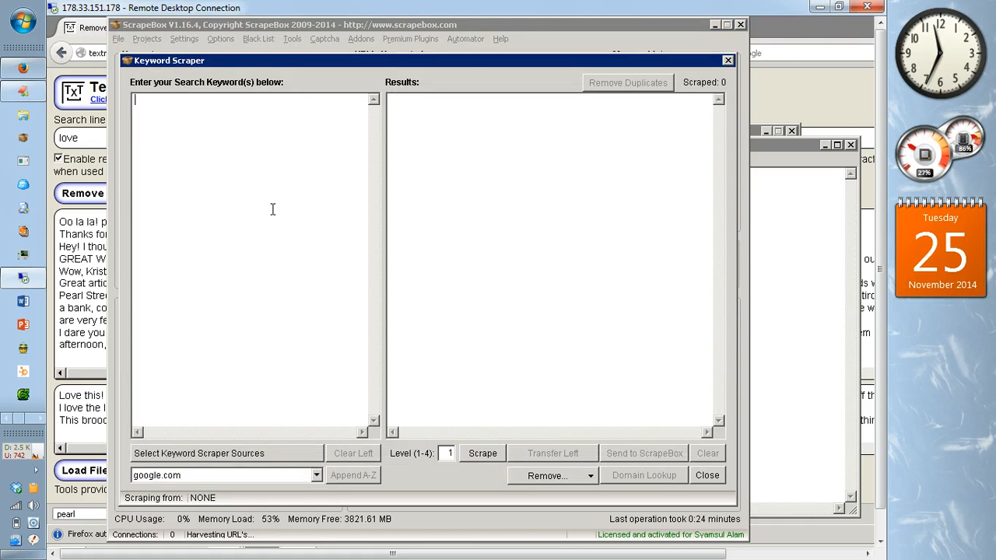
pyautogui.write('prope')
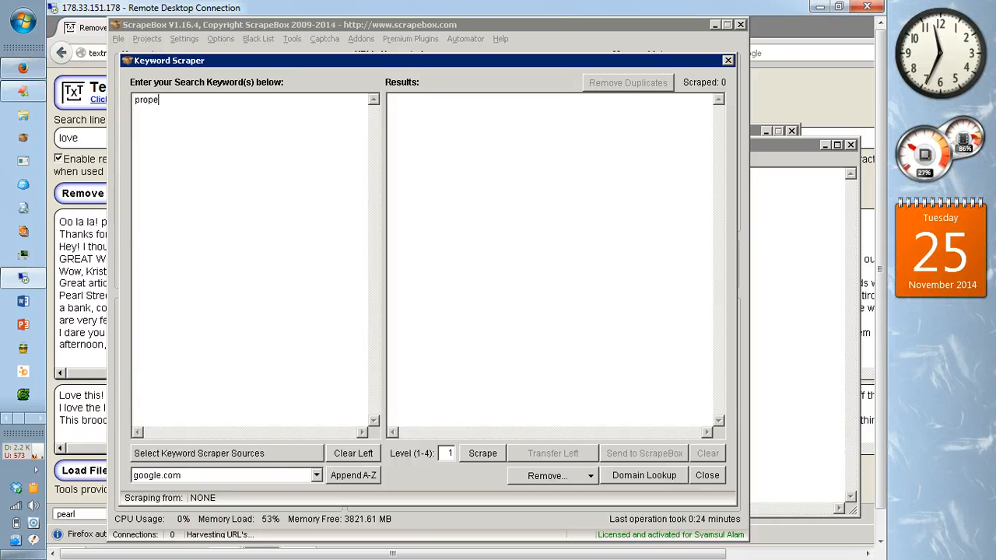
pyautogui.write('rty tips')
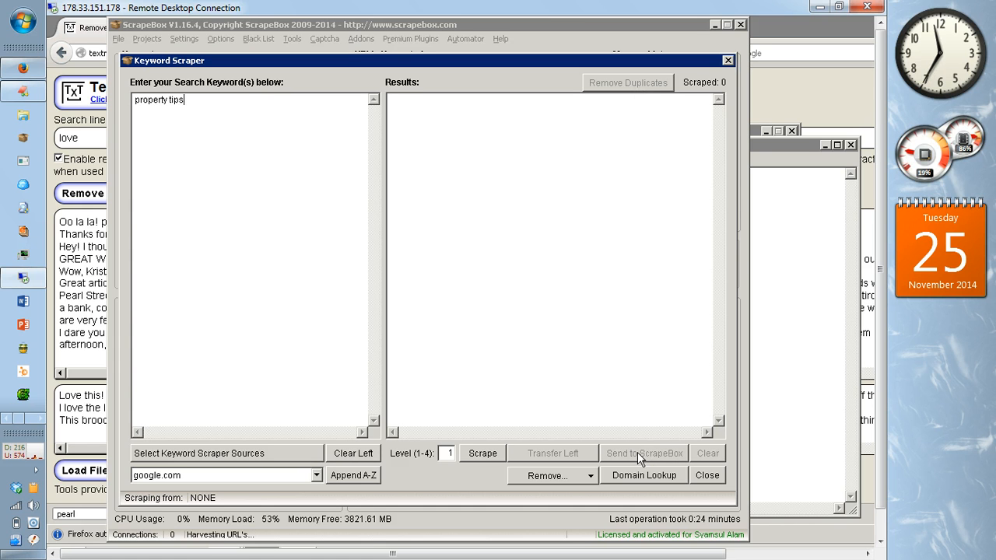
pyautogui.click(707, 475)
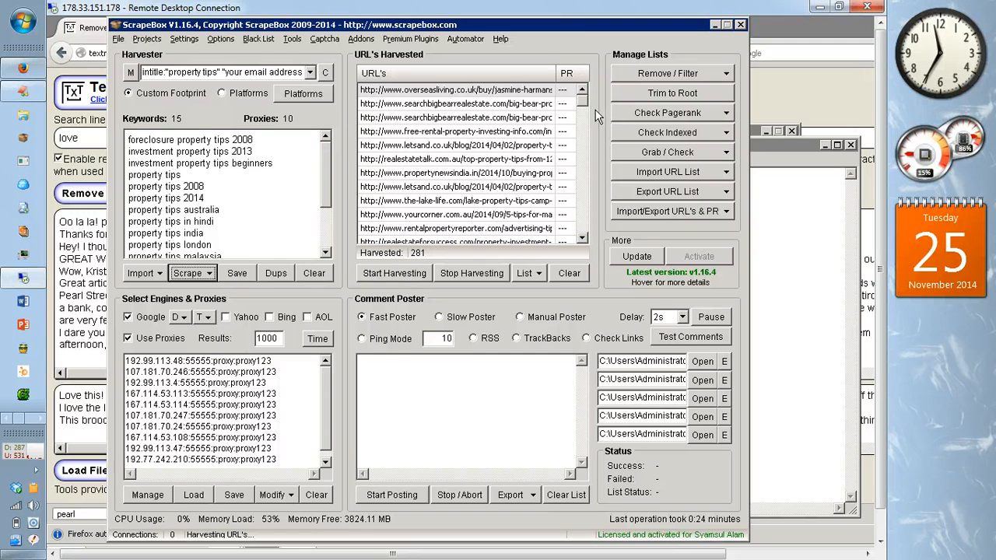
# - Set up comment grabbing from the harvested URL list, ignoring comments with less than 7 words
pyautogui.moveTo(584, 102)
pyautogui.mouseDown()
pyautogui.moveTo(588, 171)
pyautogui.moveTo(577, 231)
pyautogui.moveTo(584, 83)
pyautogui.mouseUp()
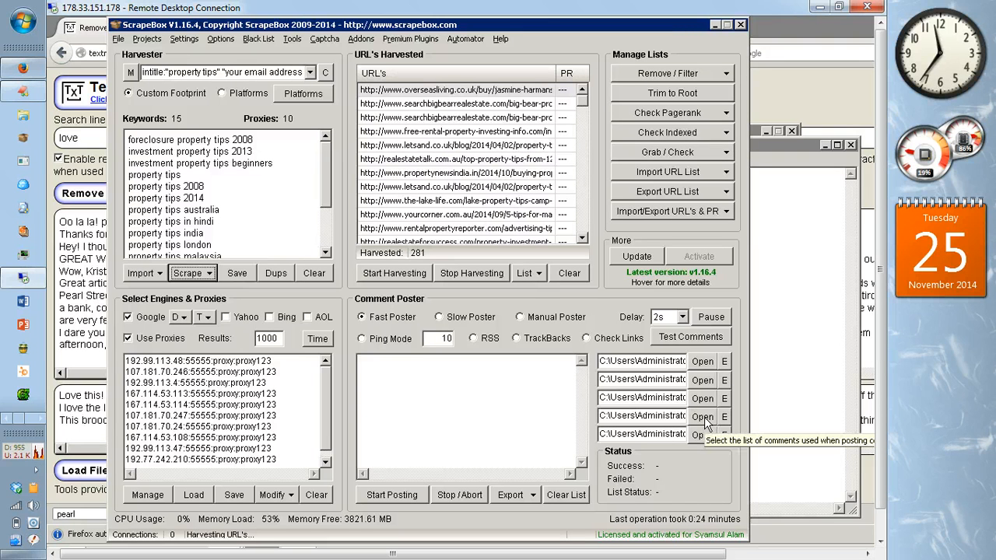
pyautogui.click(667, 154)
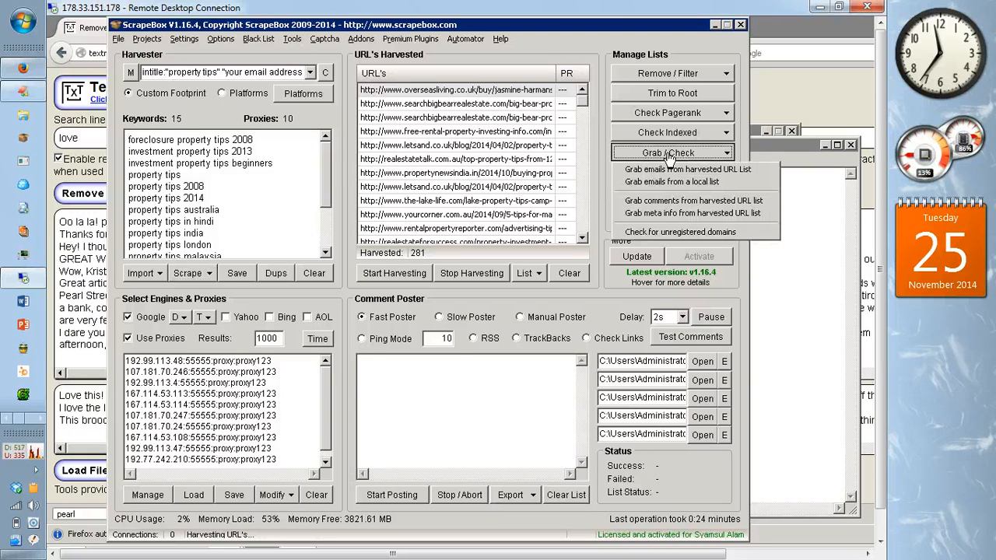
pyautogui.click(689, 202)
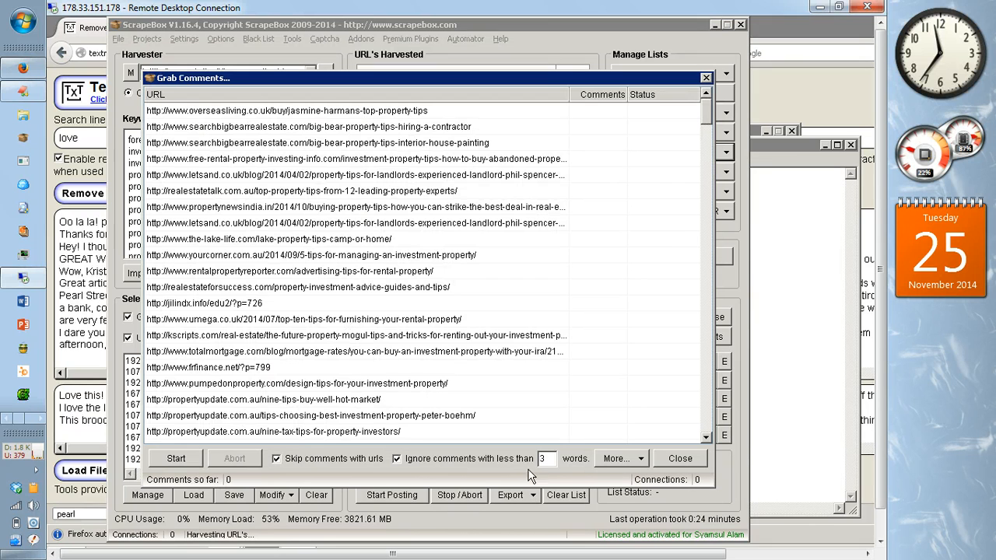
pyautogui.click(544, 459)
pyautogui.write('6')
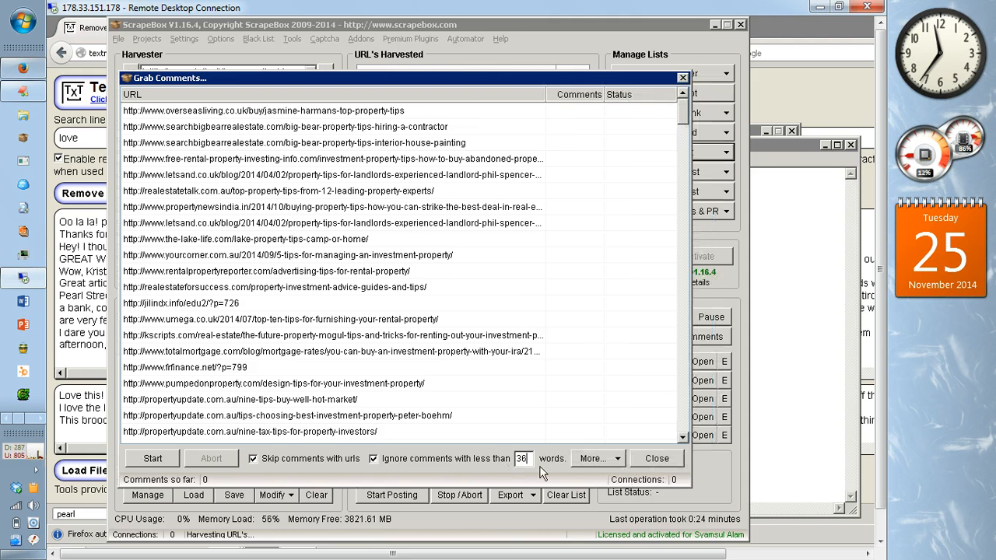
pyautogui.press('BackSpace')
pyautogui.press('BackSpace')
pyautogui.write('7')
pyautogui.moveTo(510, 75); pyautogui.dragTo(532, 76)
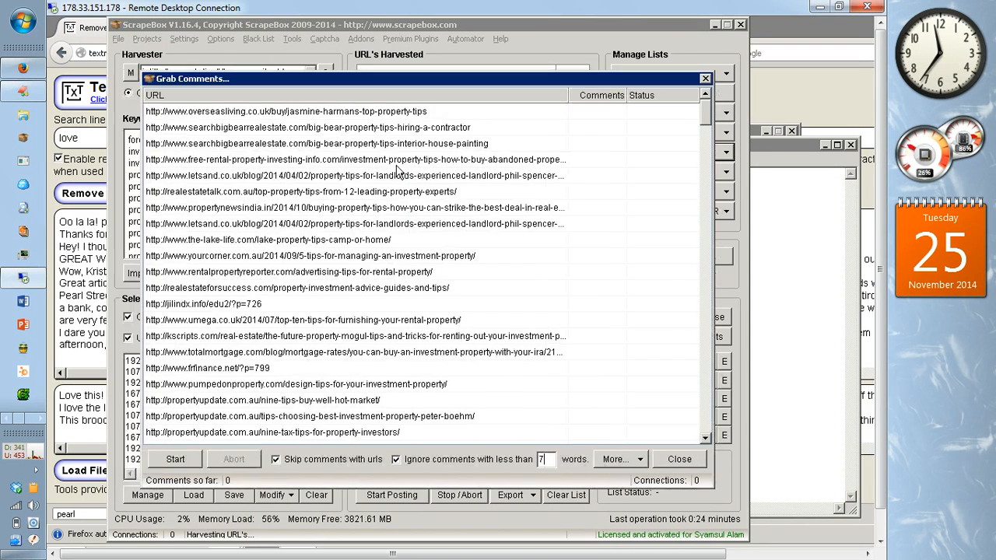
# - Grab the comments from all listed URLs, acknowledge the saved file and close the comment grabber
pyautogui.click(189, 462)
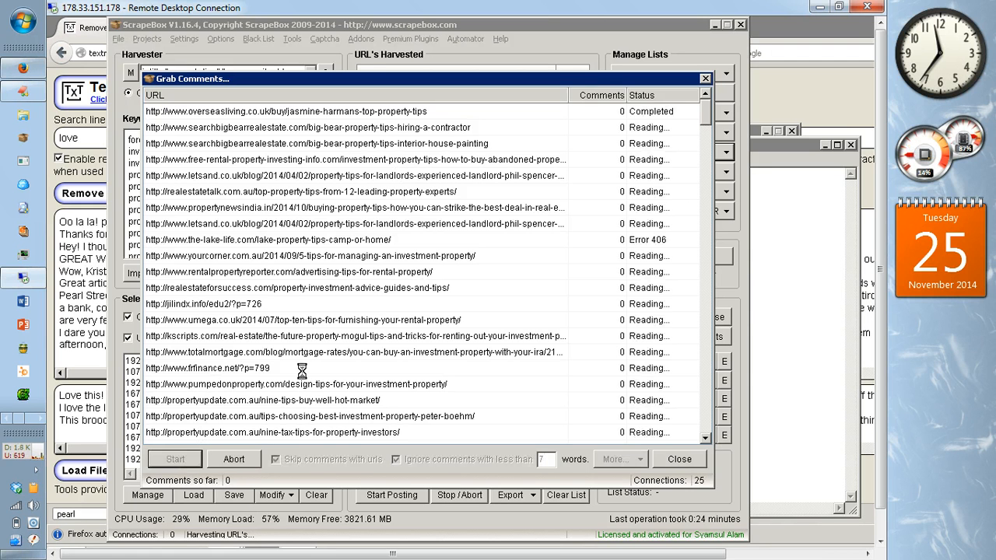
pyautogui.hotkey('alt', 'Tab')
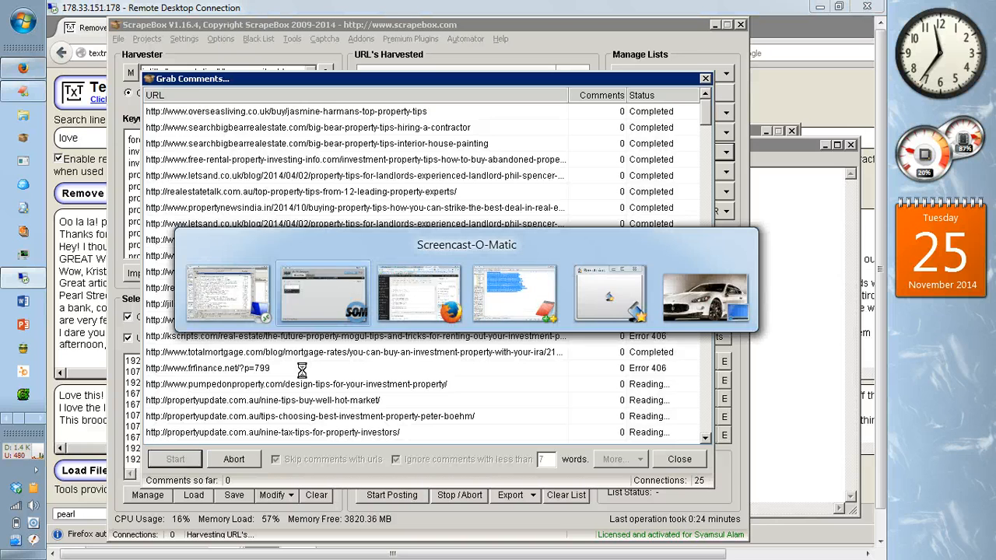
pyautogui.click(680, 70)
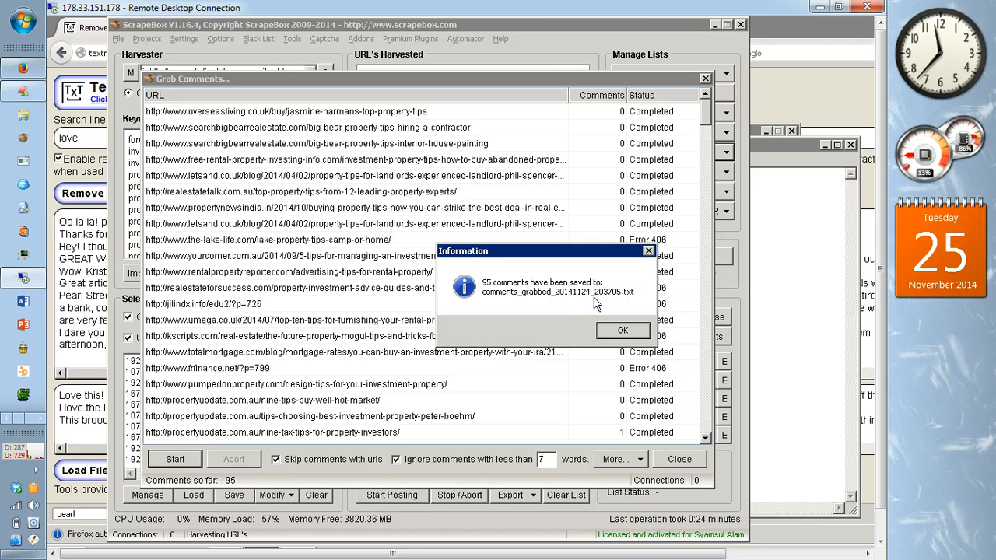
pyautogui.click(620, 333)
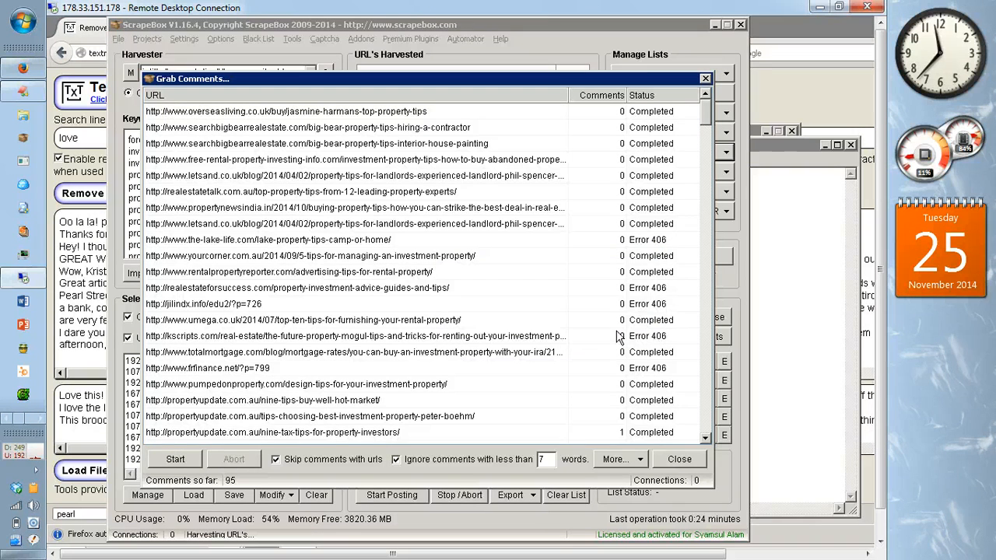
pyautogui.click(680, 460)
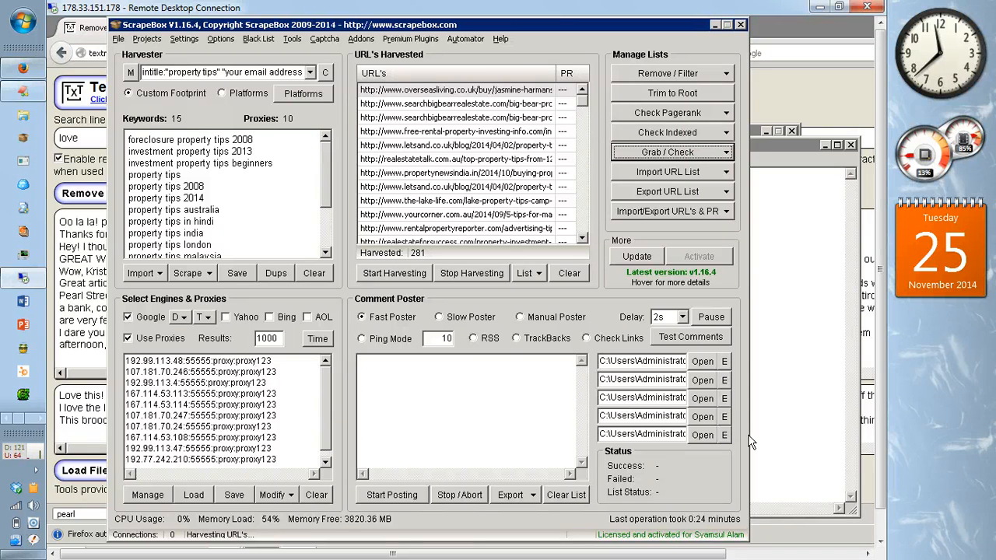
# - Rename the newest grabbed comments file as COMMENTS-GRABBED-PROPERTY and load it as the Comment Poster's comments list
pyautogui.click(700, 417)
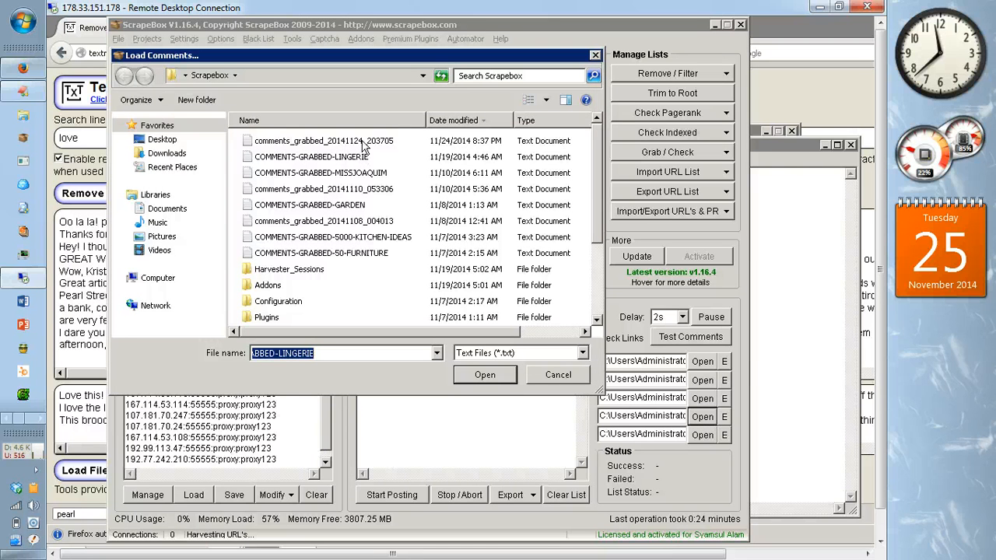
pyautogui.click(347, 142)
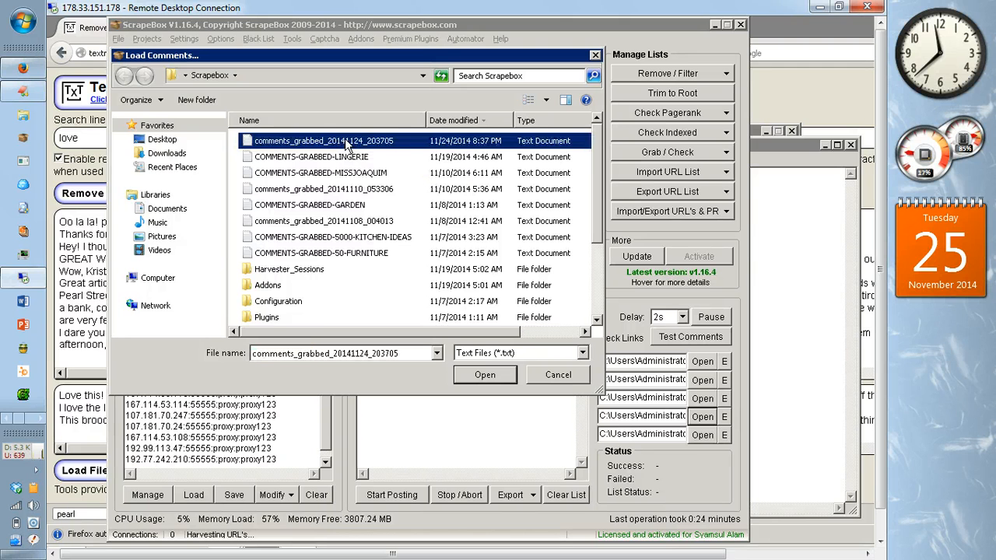
pyautogui.click(348, 142)
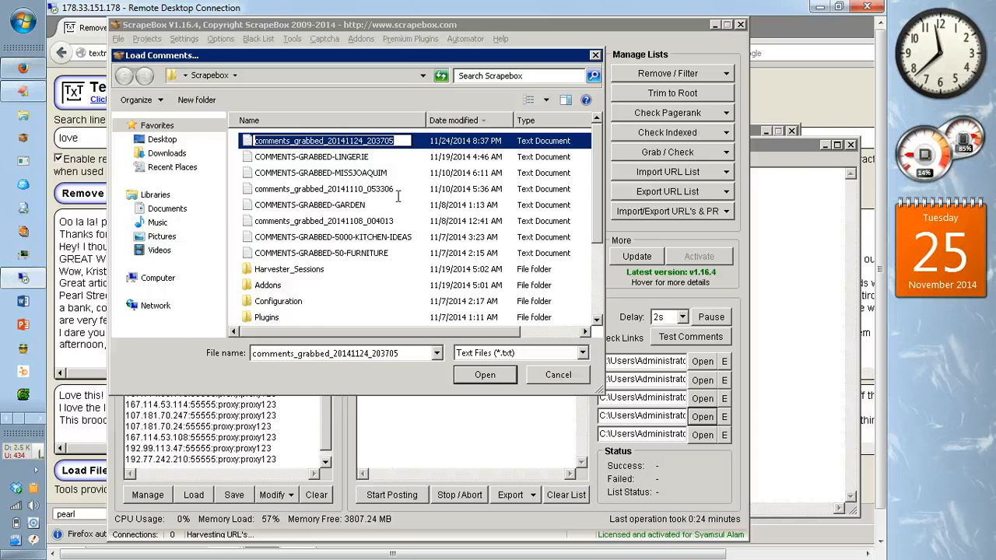
pyautogui.write('CO')
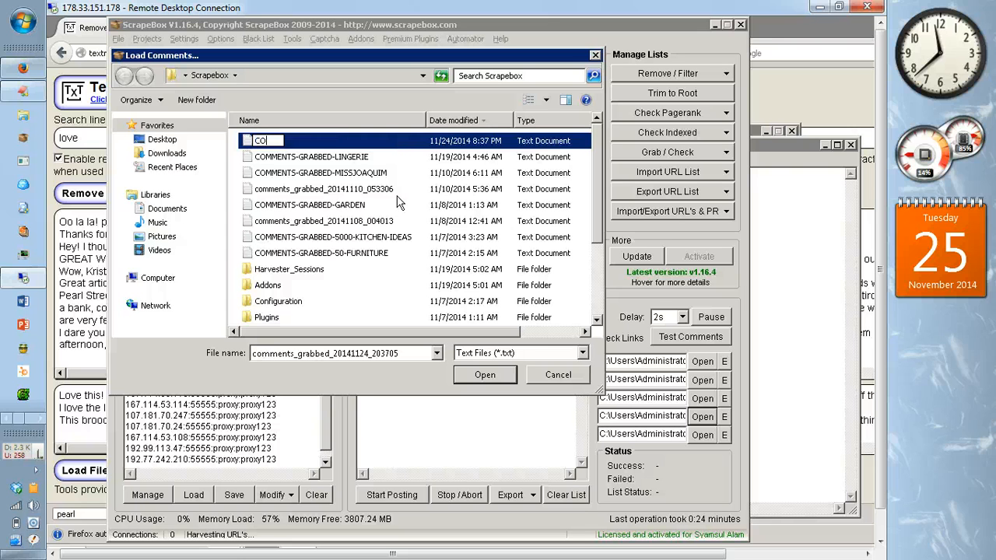
pyautogui.write('MMENTS')
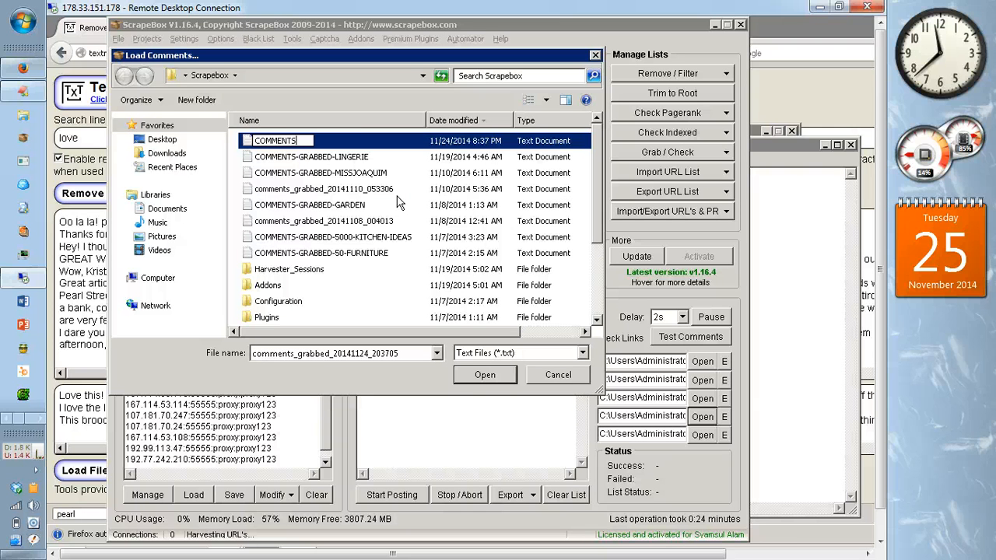
pyautogui.write('-GRABBED-')
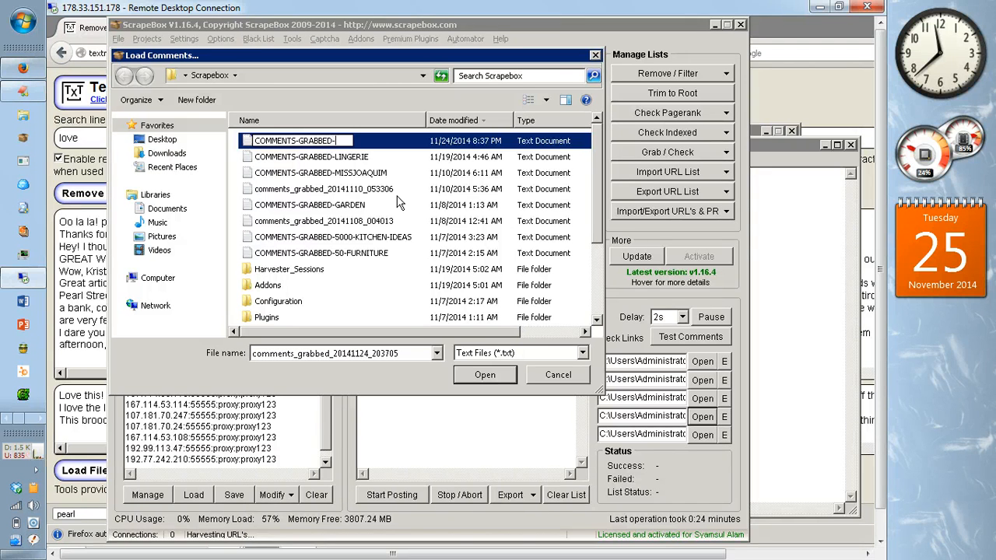
pyautogui.write('PROPER')
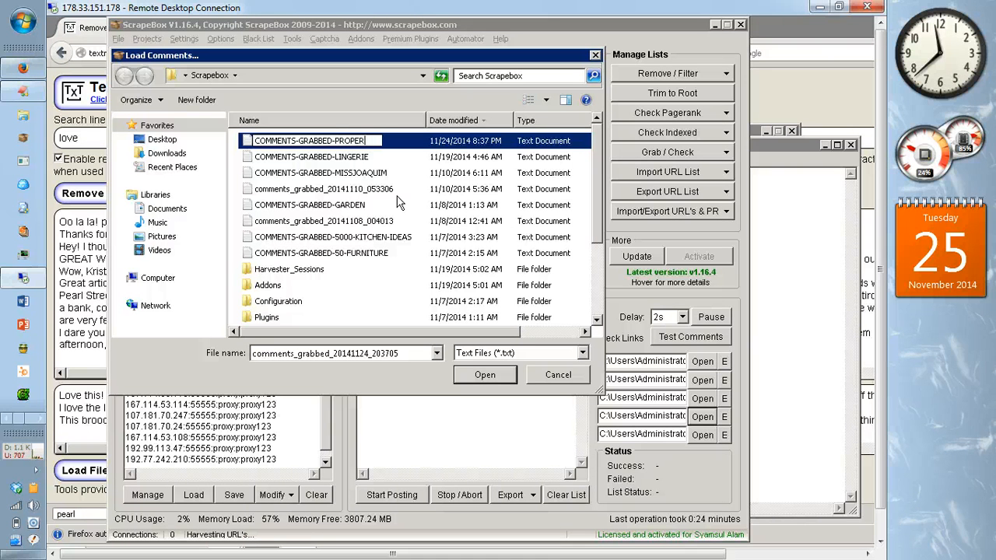
pyautogui.write('TY')
pyautogui.click(397, 202)
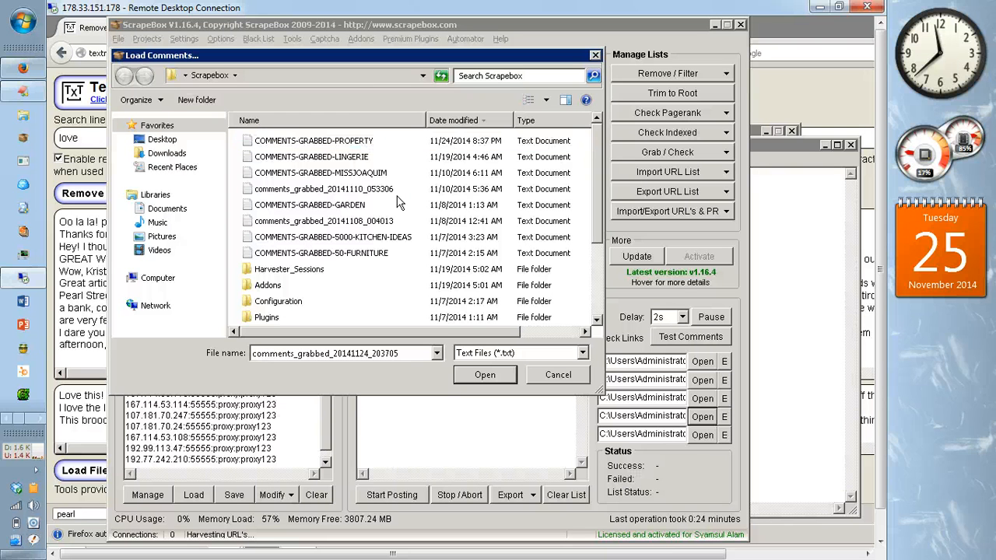
pyautogui.doubleClick(335, 142)
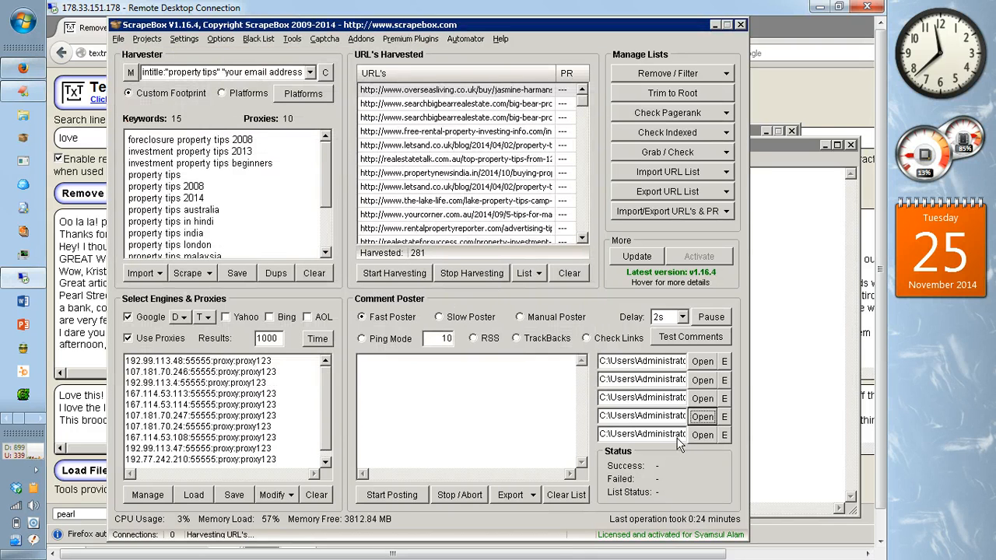
# - Open the Comment Poster's COMMENTS-GRABBED-PROPERTY list for editing and look through the grabbed comments for unusable lines
pyautogui.click(725, 418)
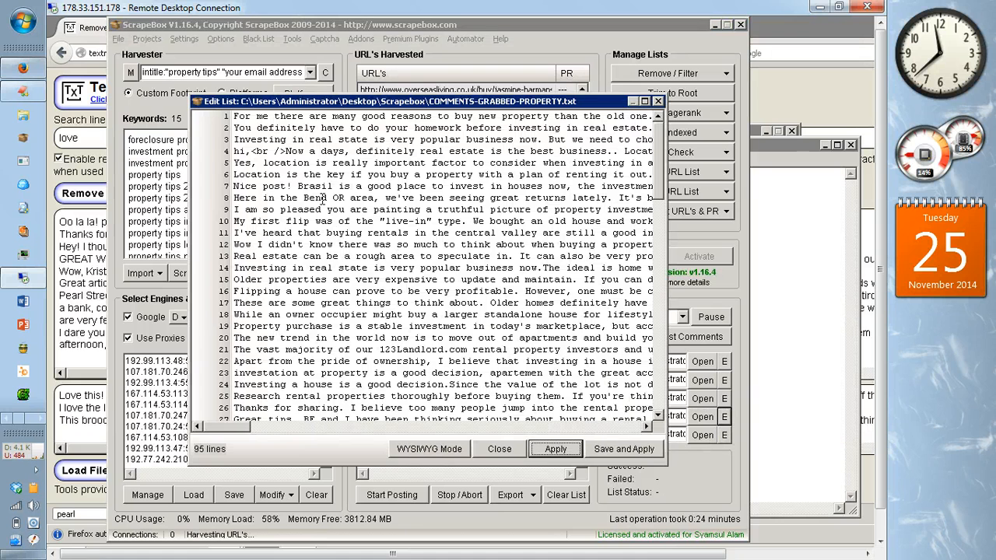
pyautogui.click(322, 198)
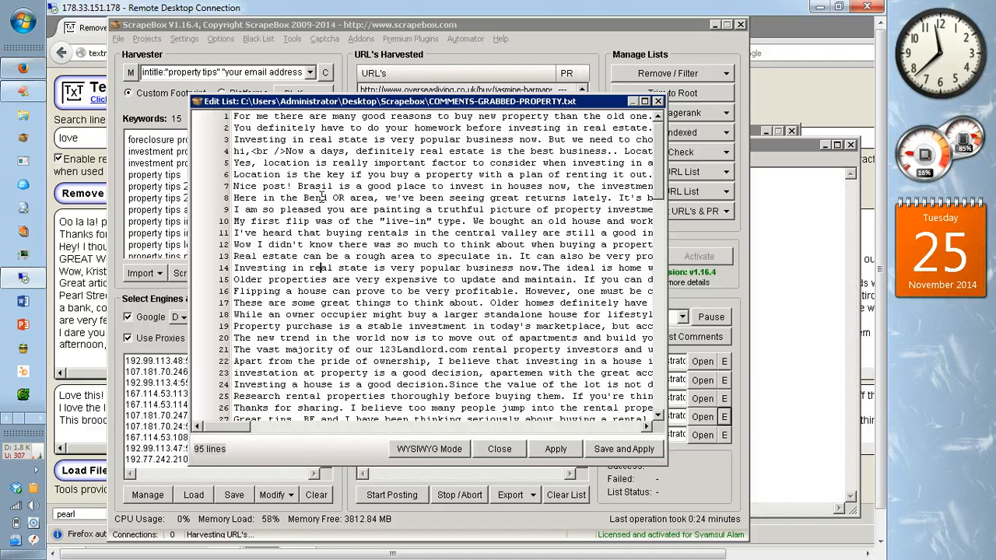
pyautogui.scroll(-3, 321, 365)
pyautogui.scroll(-12, 321, 198)
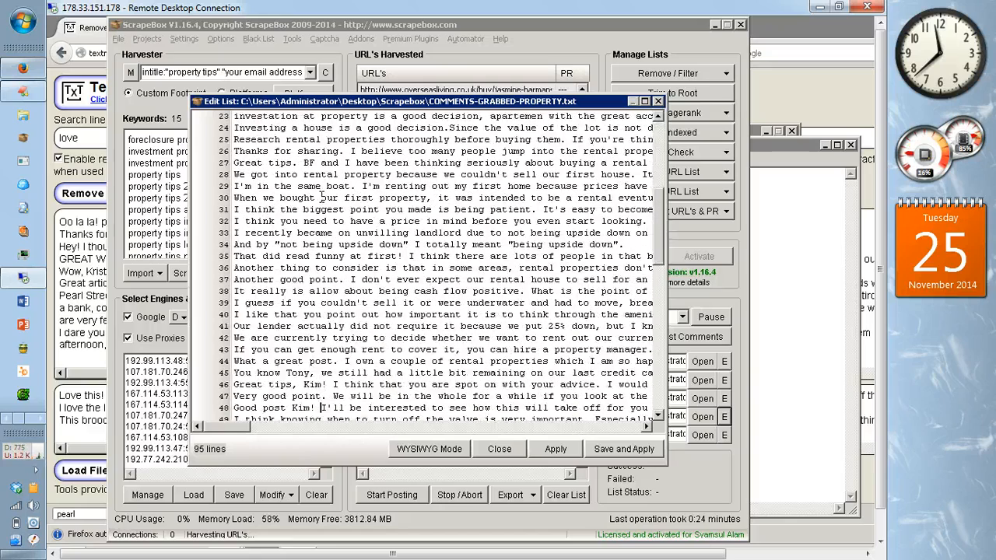
pyautogui.scroll(-5, 322, 198)
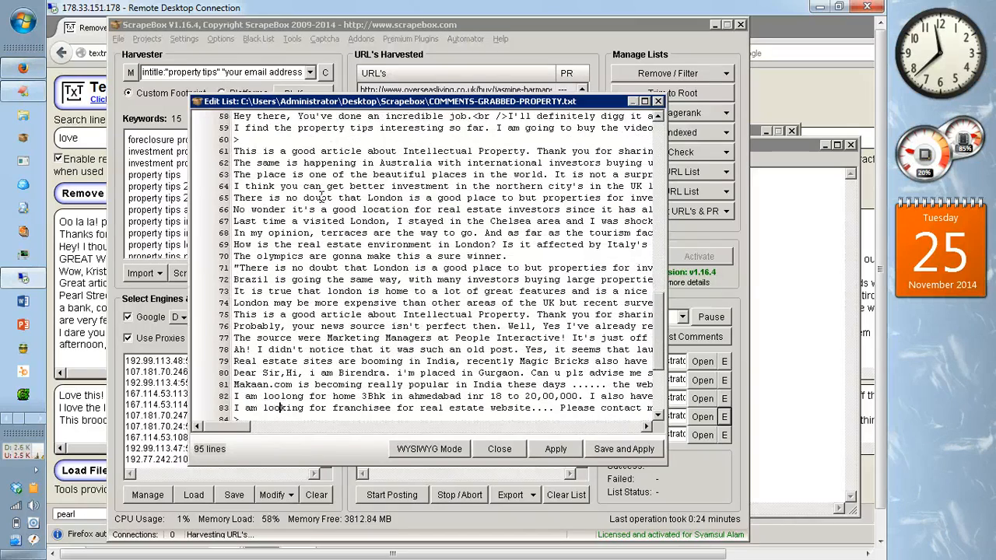
pyautogui.press('Up')
pyautogui.press('Up')
pyautogui.press('Up')
pyautogui.press('Up')
pyautogui.press('Up')
pyautogui.press('Up')
pyautogui.press('Up')
pyautogui.press('Up')
pyautogui.press('Up')
pyautogui.press('Up')
pyautogui.press('Up')
pyautogui.press('Up')
pyautogui.press('Up')
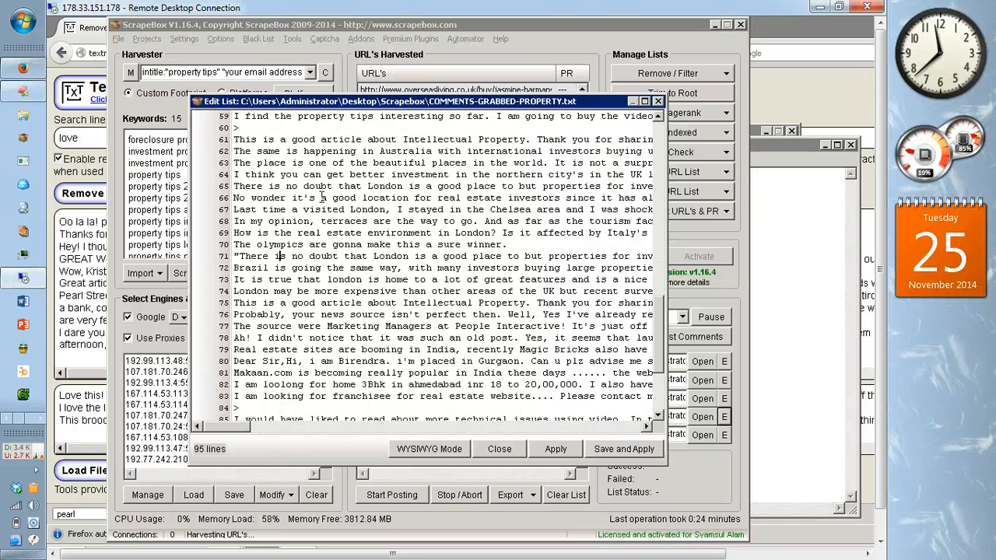
pyautogui.press('Up')
pyautogui.press('Up')
pyautogui.press('Up')
pyautogui.press('Up')
pyautogui.press('Up')
pyautogui.press('Up')
pyautogui.press('Up')
pyautogui.press('Up')
pyautogui.press('Down')
pyautogui.press('Down')
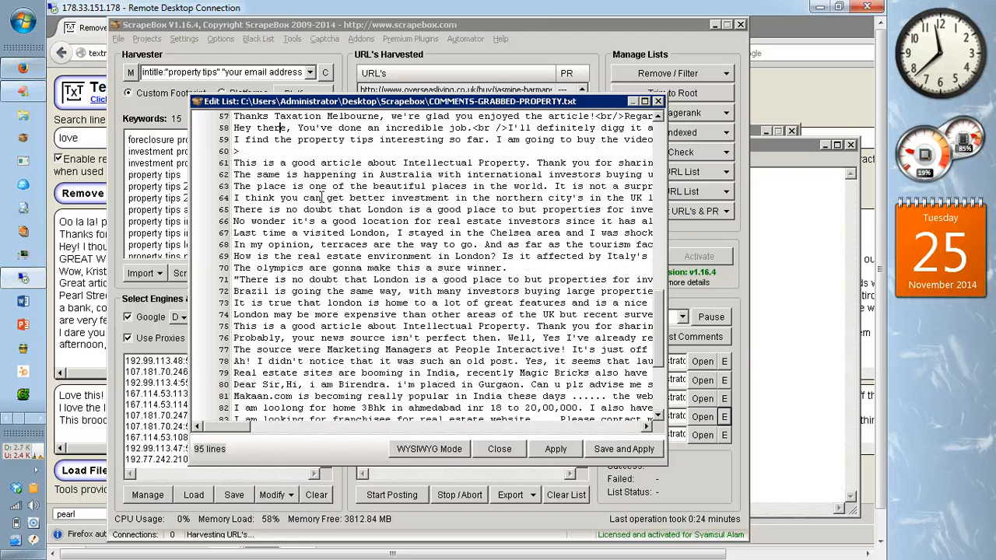
# - Delete line 60, which holds only a stray ">" character, from the comments list
pyautogui.press('Down')
pyautogui.press('BackSpace')
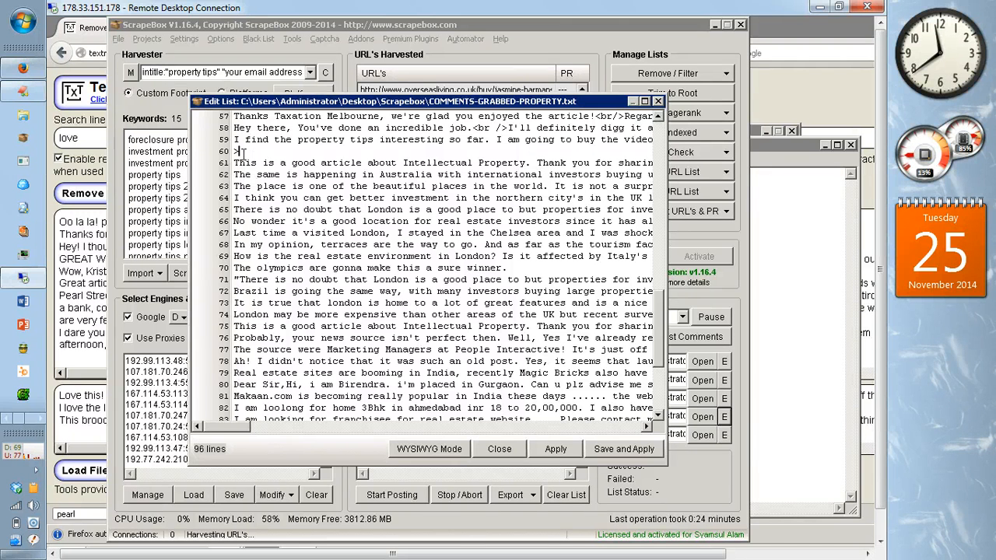
pyautogui.moveTo(244, 155); pyautogui.dragTo(231, 154)
pyautogui.press('Delete')
pyautogui.press('BackSpace')
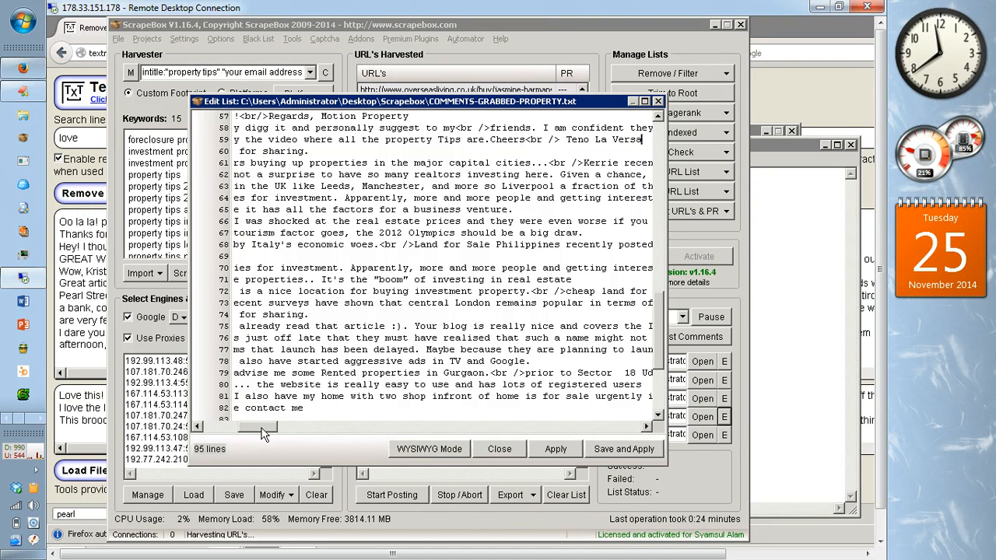
# - Delete the other stray ">" line, line 83 near the end of the comments list
pyautogui.moveTo(263, 434); pyautogui.dragTo(216, 434)
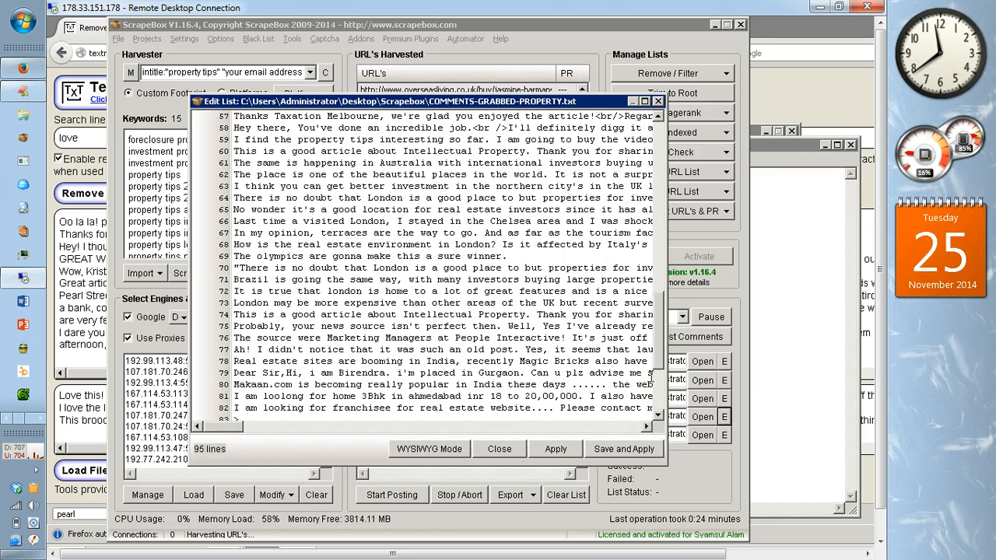
pyautogui.moveTo(660, 358); pyautogui.dragTo(659, 416)
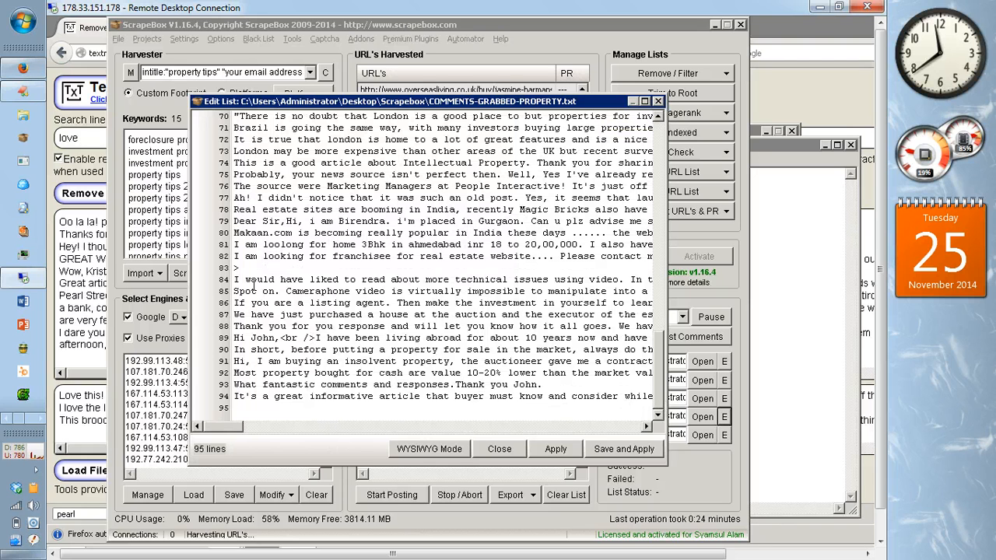
pyautogui.moveTo(243, 267); pyautogui.dragTo(233, 267)
pyautogui.press('Delete')
pyautogui.press('BackSpace')
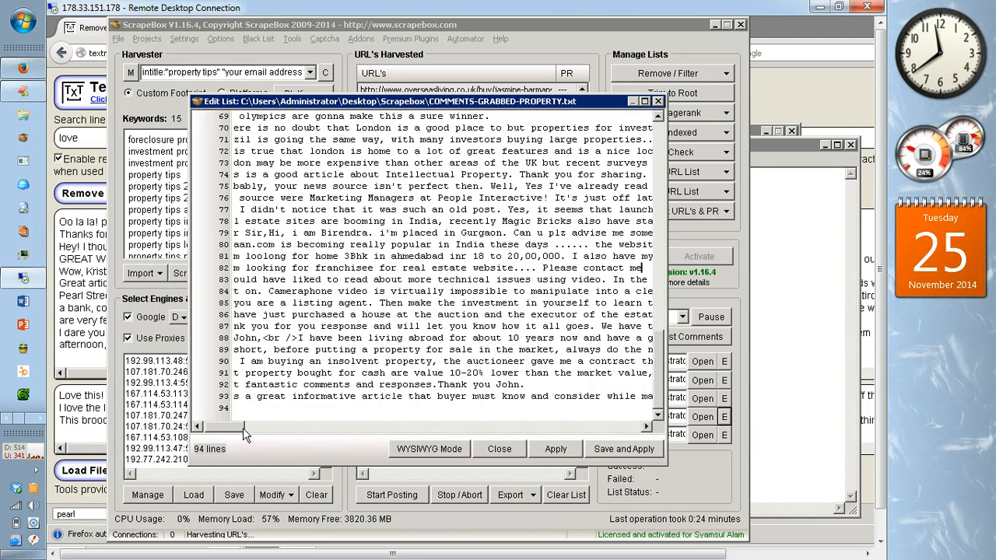
pyautogui.click(198, 427)
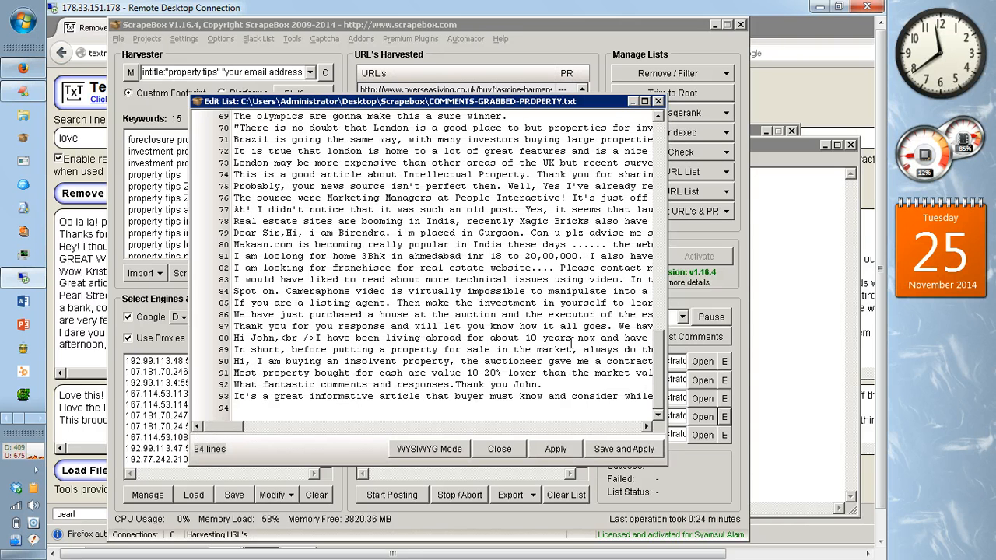
# - Copy all comments from the list and paste them into Notepad in place of its existing text
pyautogui.scroll(20, 650, 238)
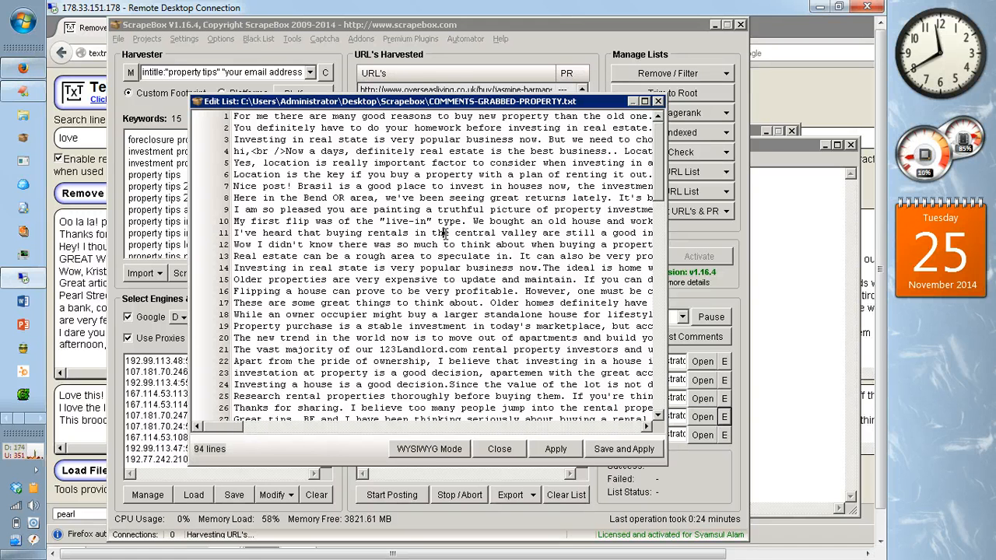
pyautogui.hotkey('ctrl', 'a')
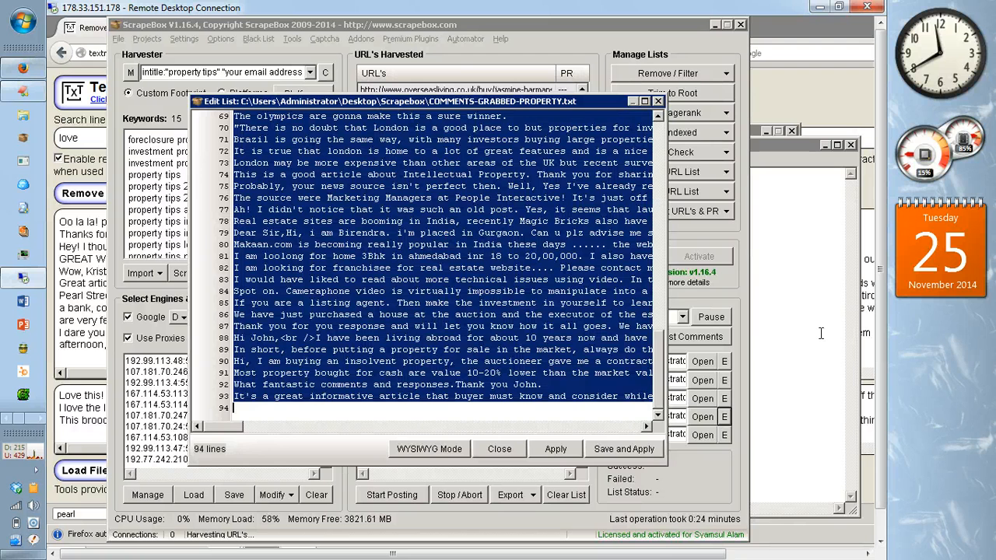
pyautogui.click(820, 333)
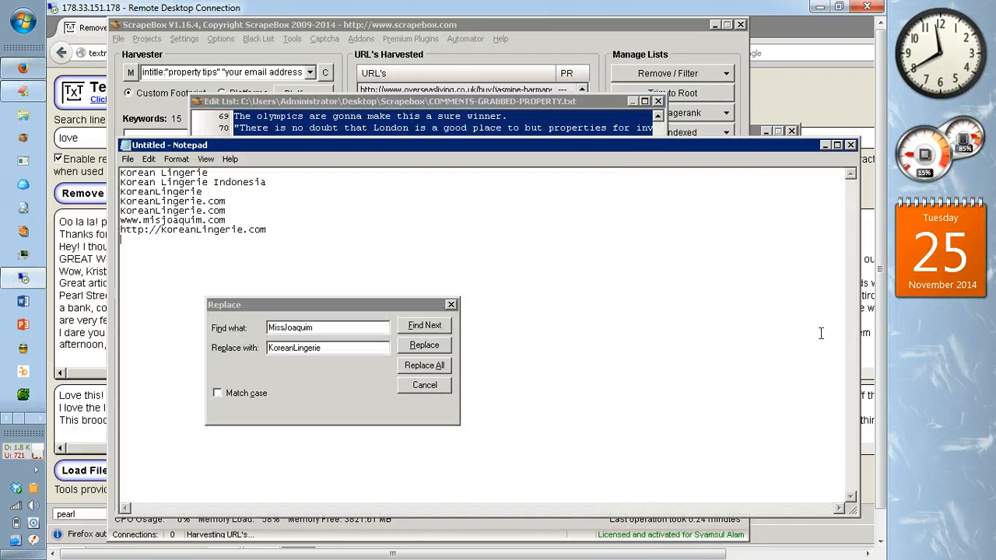
pyautogui.hotkey('ctrl', 'a')
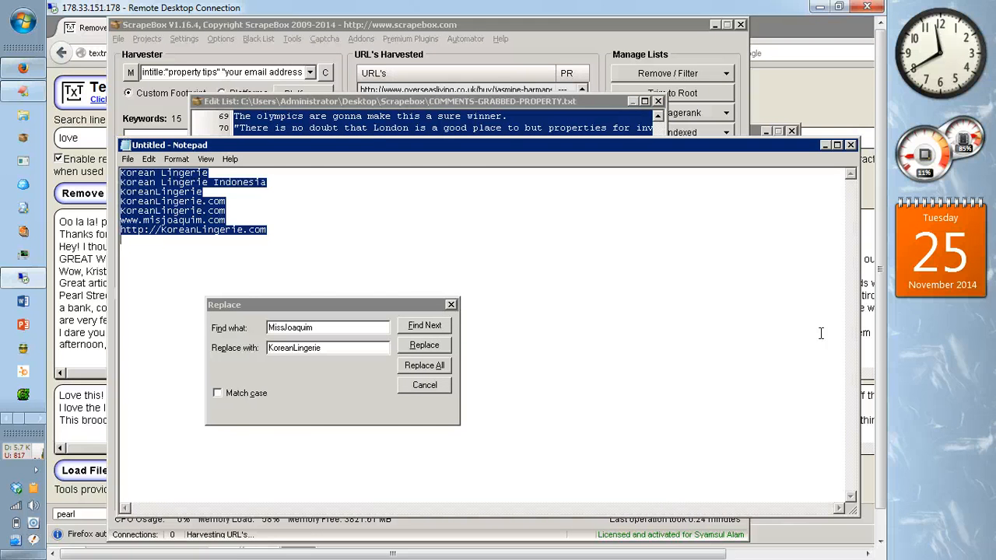
pyautogui.hotkey('ctrl', 'v')
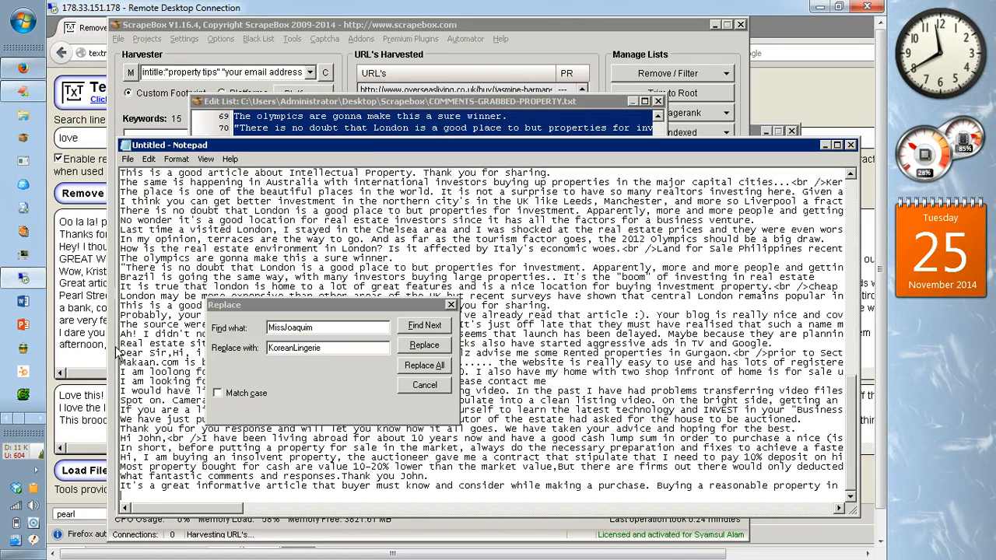
# - Widen the Notepad window and close its Replace dialog
pyautogui.moveTo(63, 348); pyautogui.dragTo(57, 350)
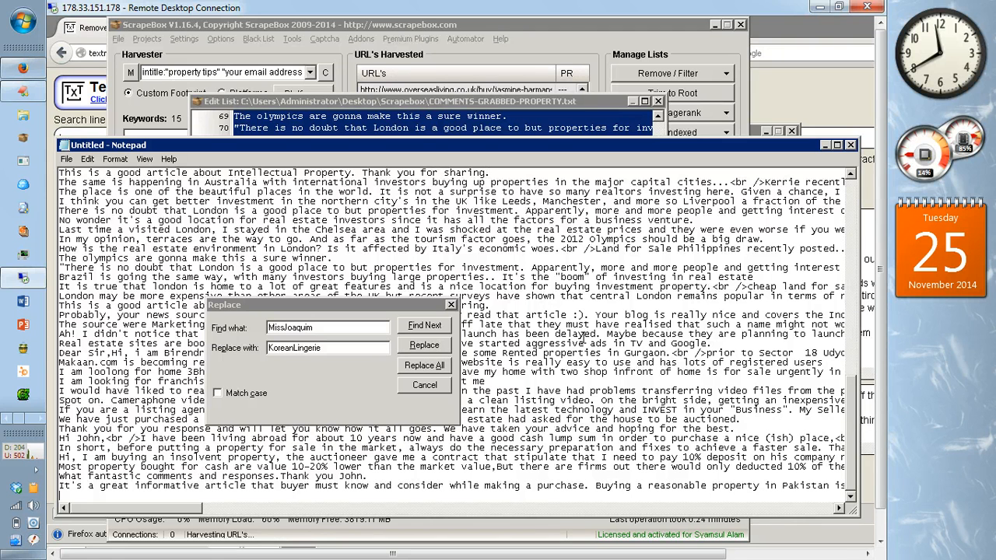
pyautogui.click(452, 303)
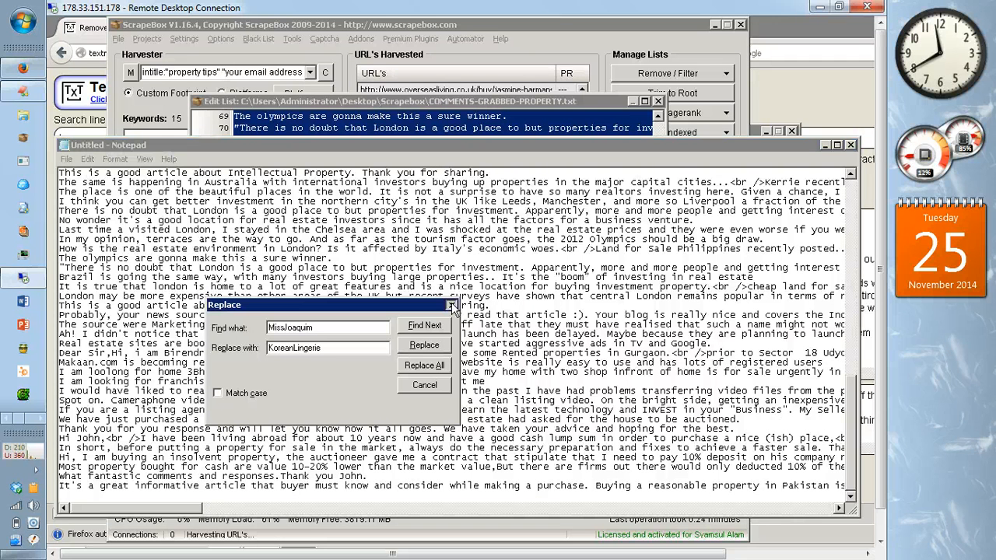
pyautogui.press('Escape')
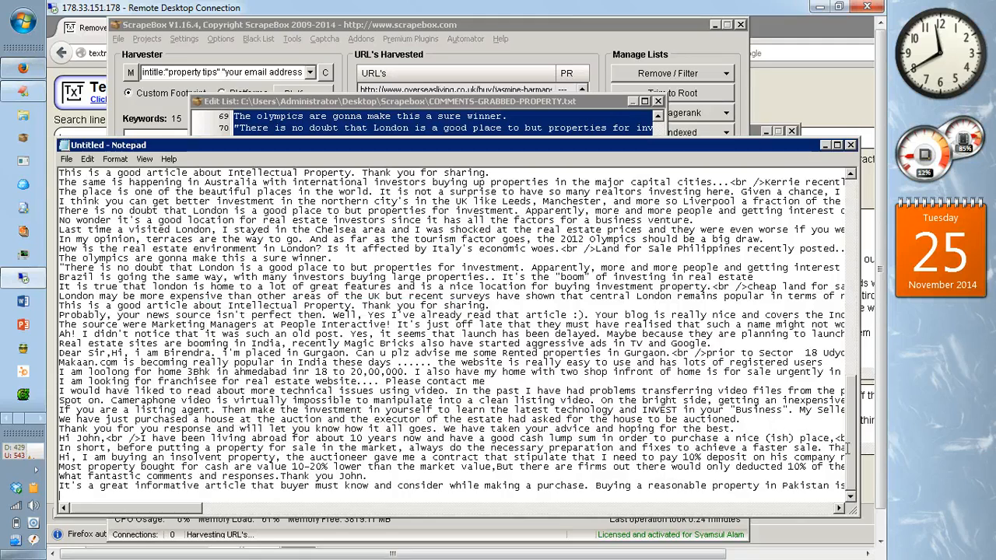
# - Examine the pasted comments in Notepad for site names such as 123Landlord.com and other unusable lines
pyautogui.moveTo(853, 455); pyautogui.dragTo(851, 212)
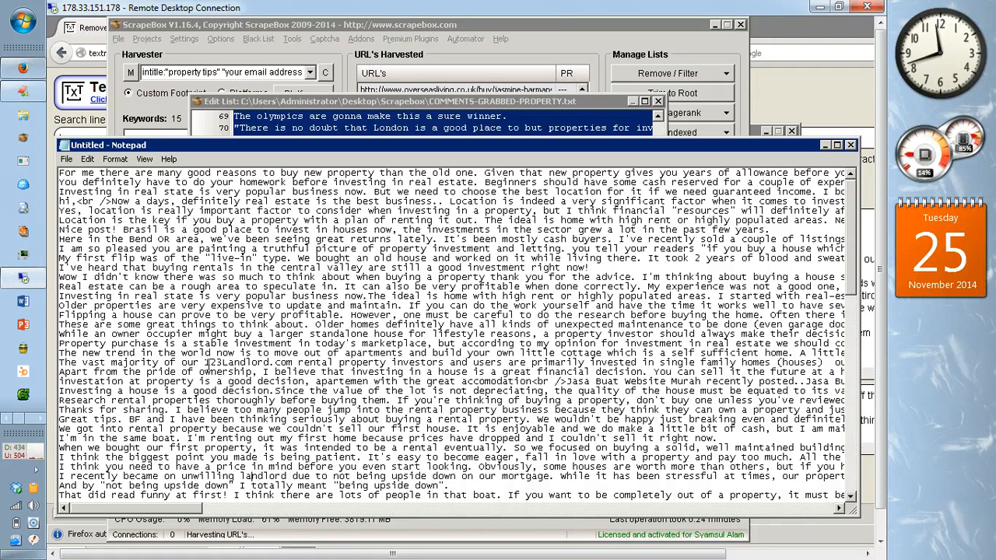
pyautogui.moveTo(205, 362); pyautogui.dragTo(292, 367)
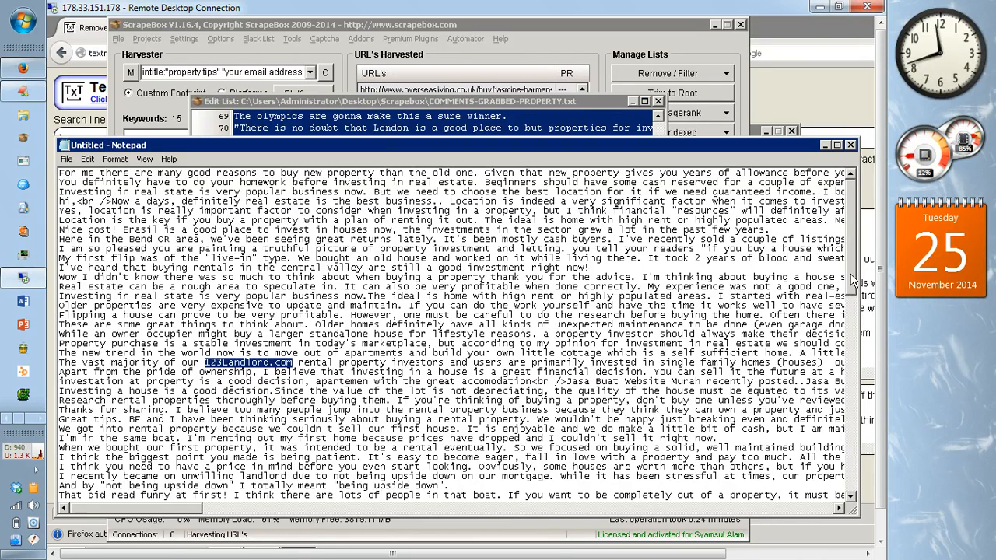
pyautogui.scroll(-3, 853, 286)
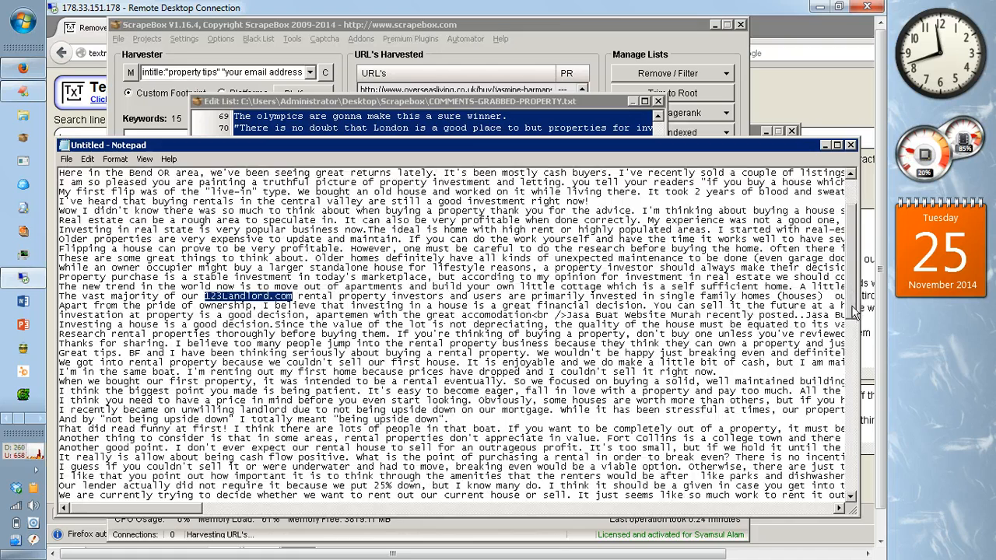
pyautogui.scroll(-3, 853, 323)
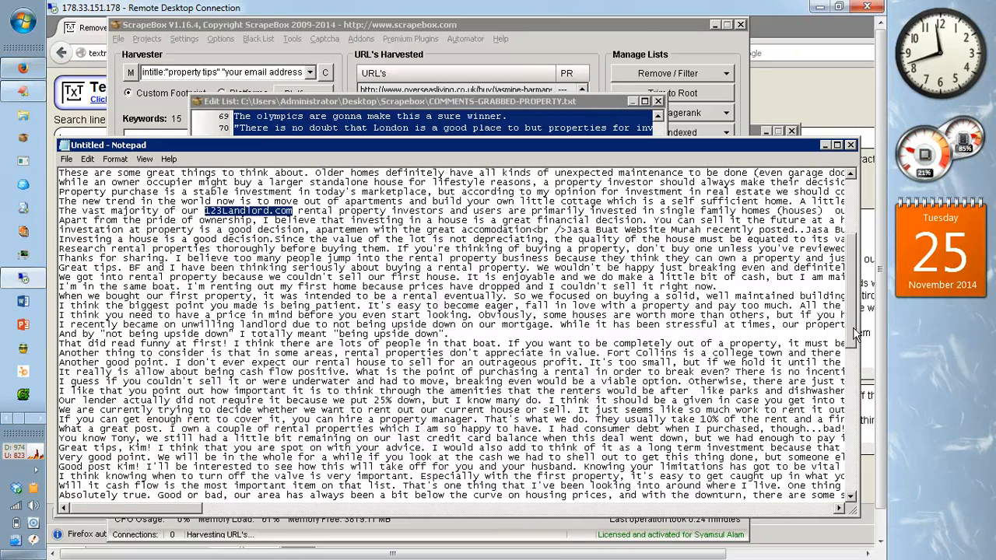
pyautogui.moveTo(854, 328); pyautogui.dragTo(854, 375)
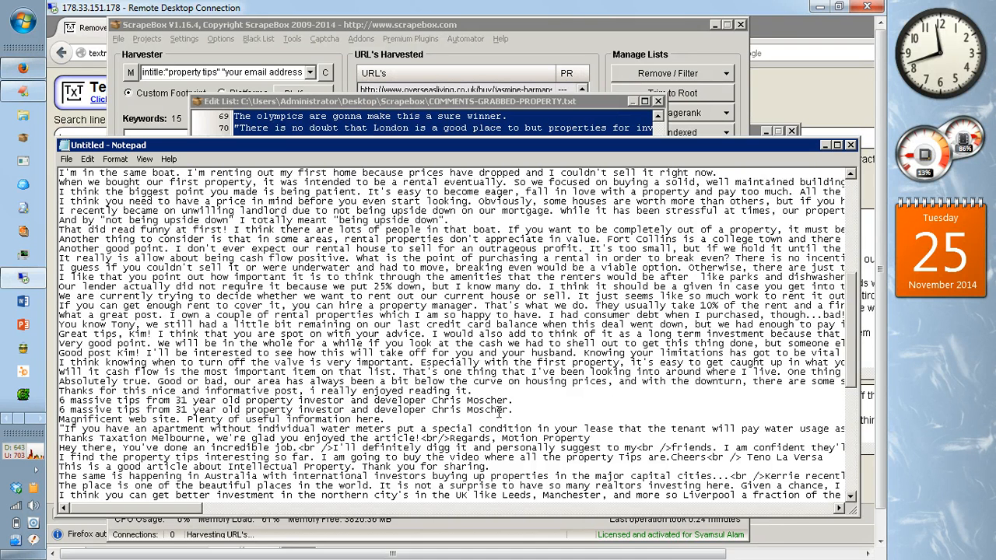
# - Delete the two identical "6 massive tips from 31 year old property investor" comments and the empty line left behind
pyautogui.moveTo(513, 409); pyautogui.dragTo(62, 401)
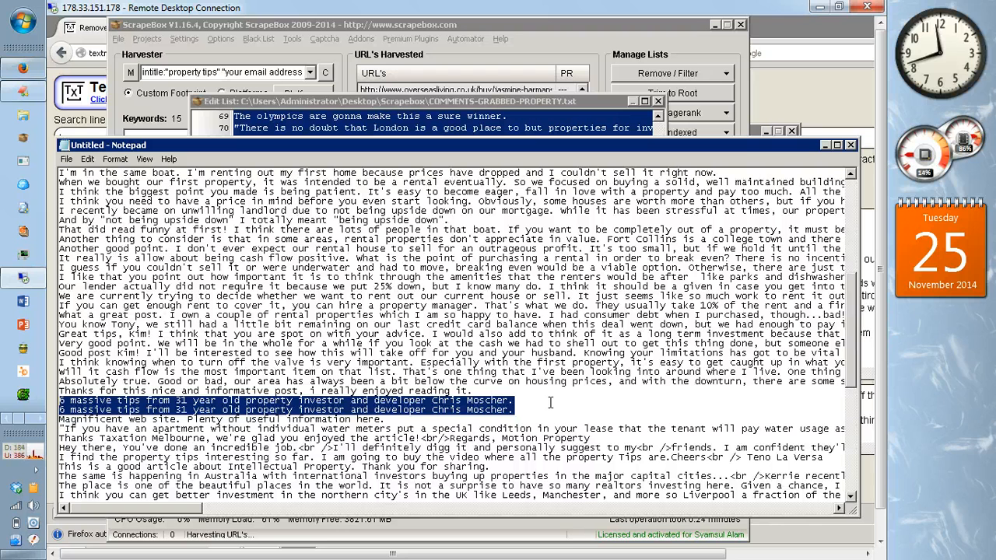
pyautogui.press('Delete')
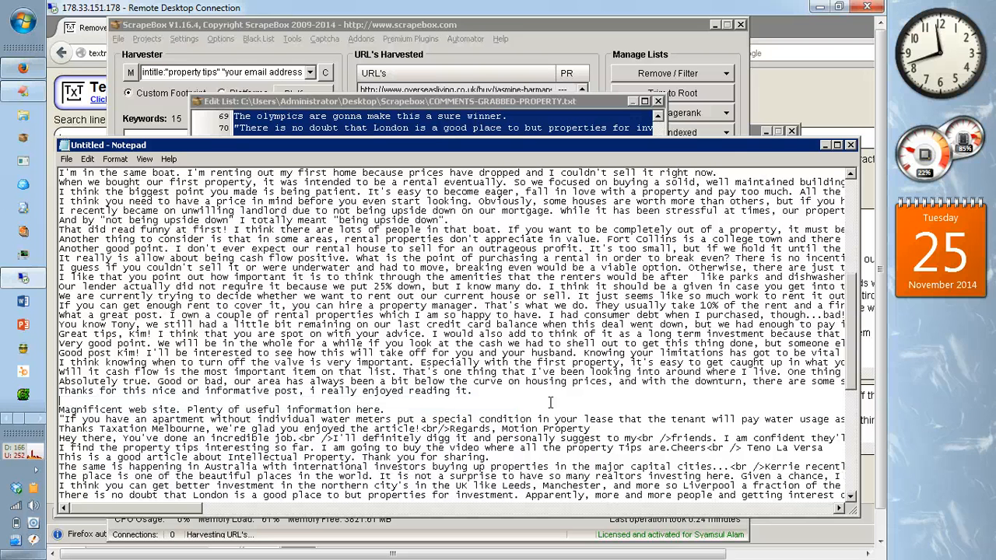
pyautogui.press('Delete')
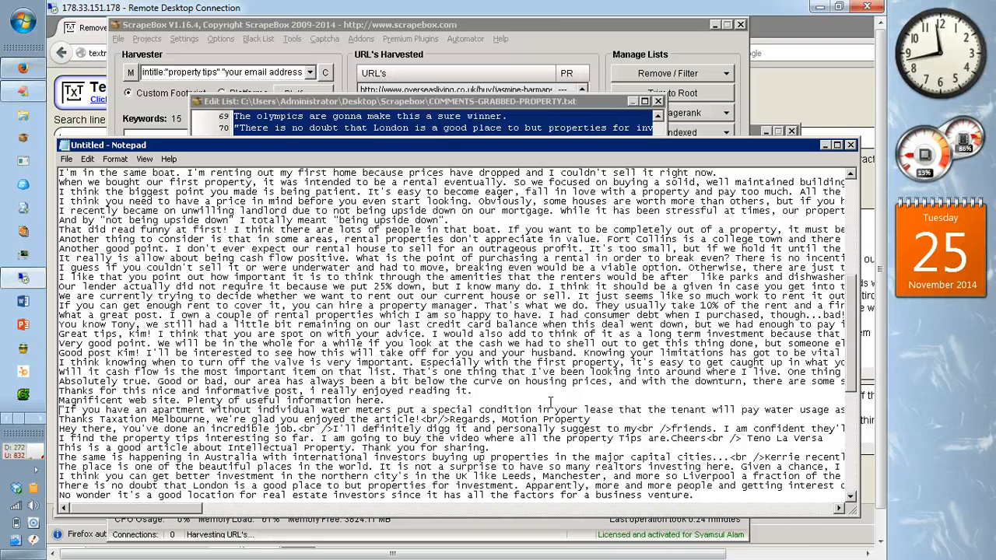
pyautogui.press('Down')
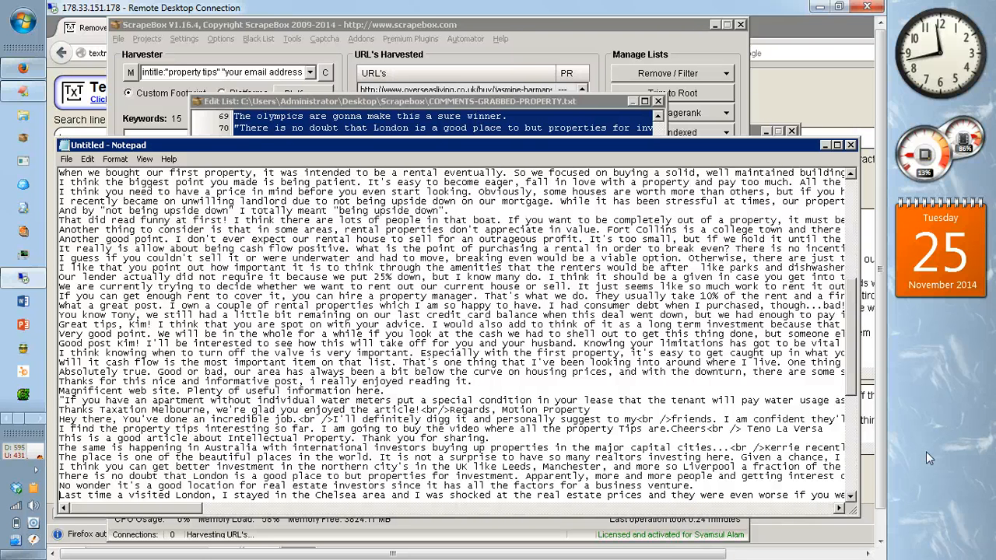
# - Replace the entire COMMENTS-GRABBED-PROPERTY list with the cleaned comments from Notepad, then save and apply it
pyautogui.click(565, 388)
pyautogui.hotkey('ctrl', 'a')
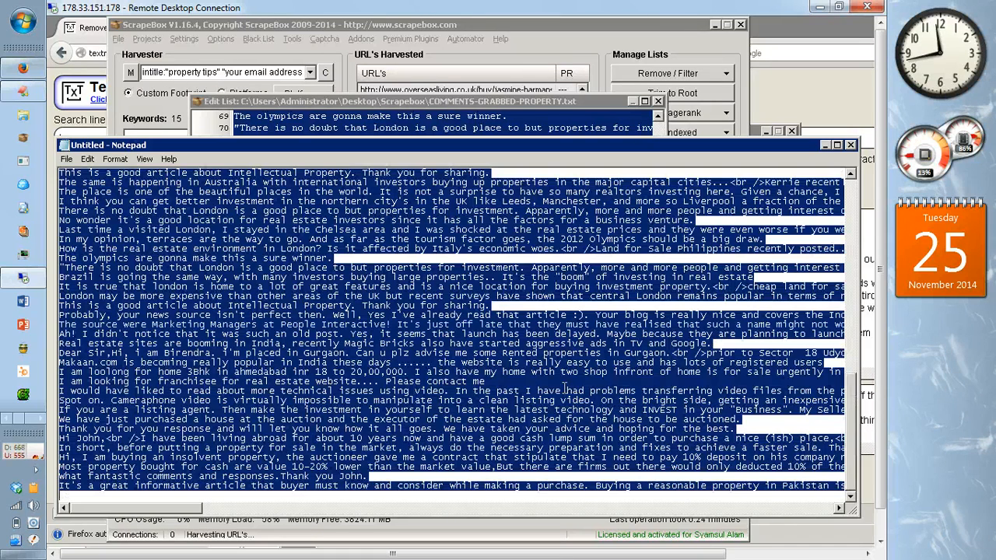
pyautogui.click(440, 127)
pyautogui.hotkey('ctrl', 'a')
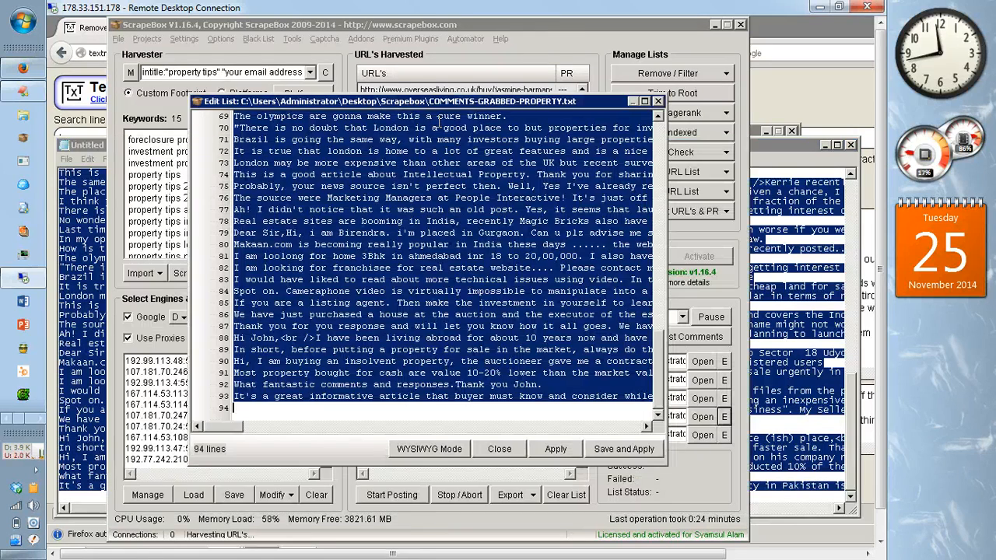
pyautogui.press('Delete')
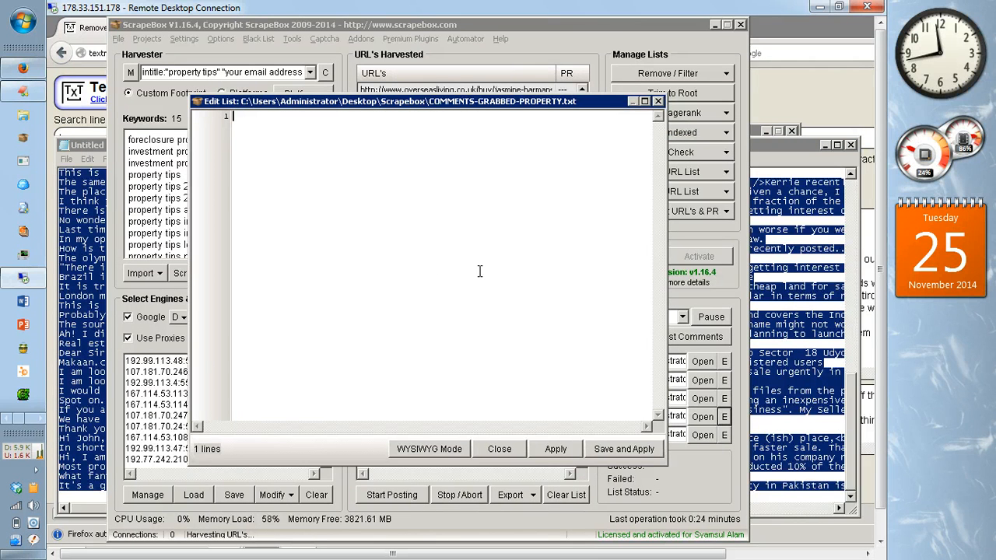
pyautogui.hotkey('ctrl', 'v')
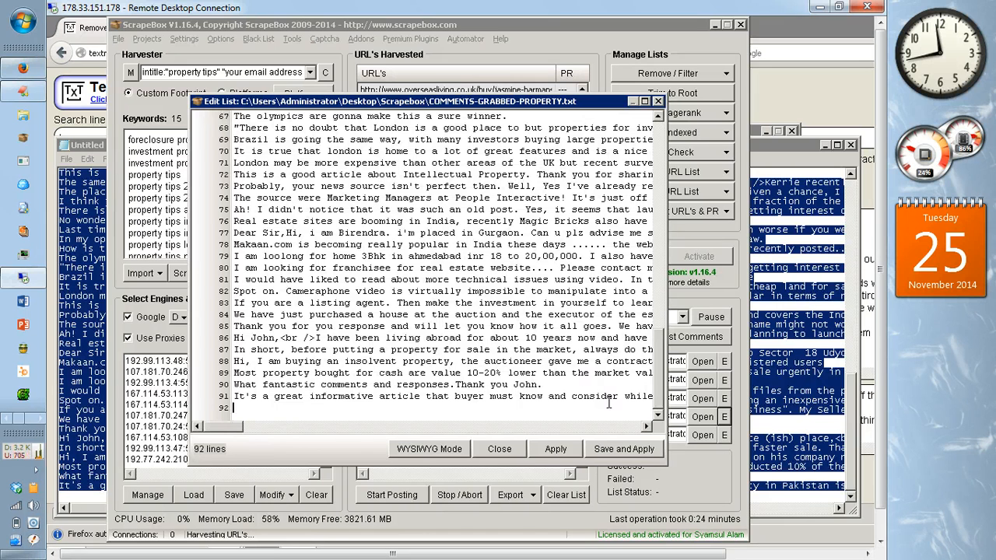
pyautogui.click(610, 457)
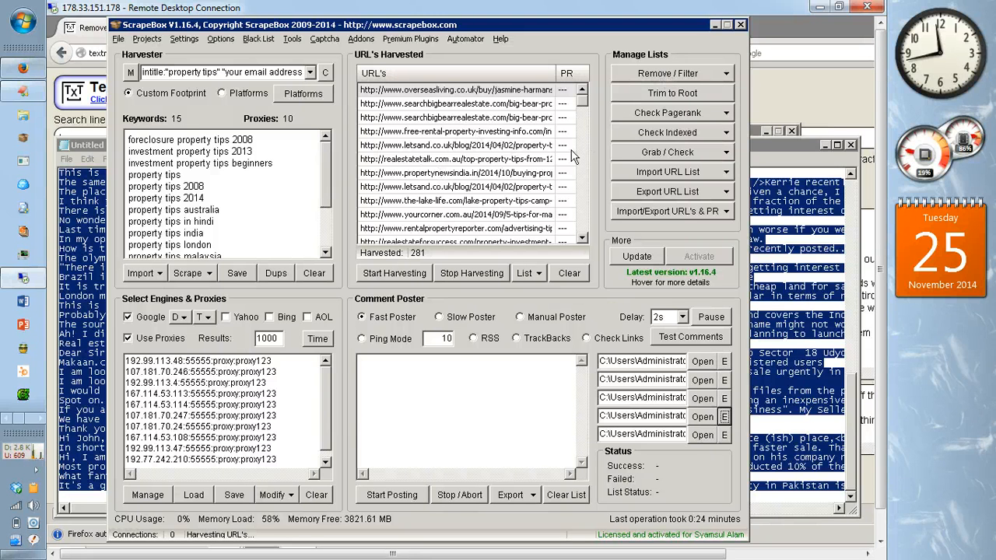
# - Remove all duplicate URLs from the harvested list and dismiss the result message
pyautogui.click(671, 75)
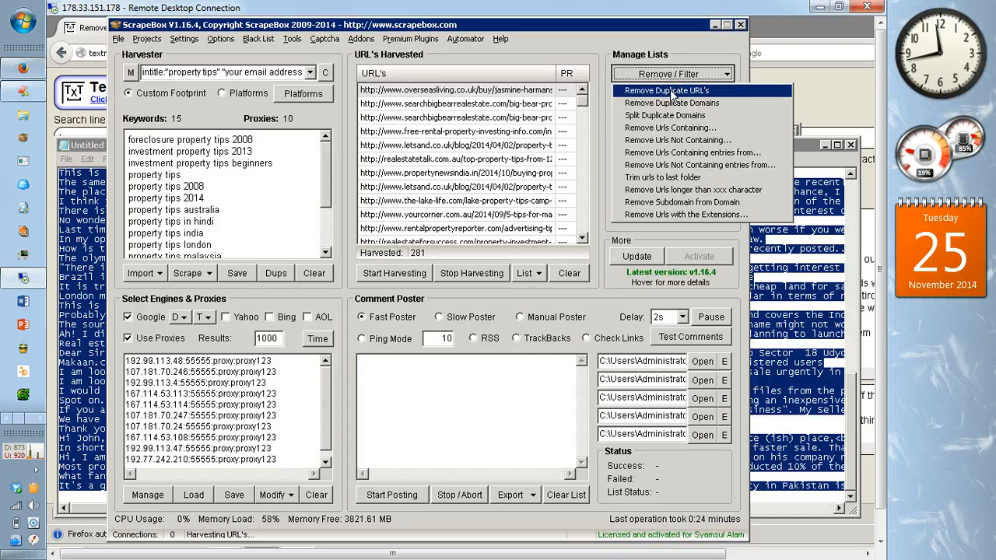
pyautogui.click(669, 91)
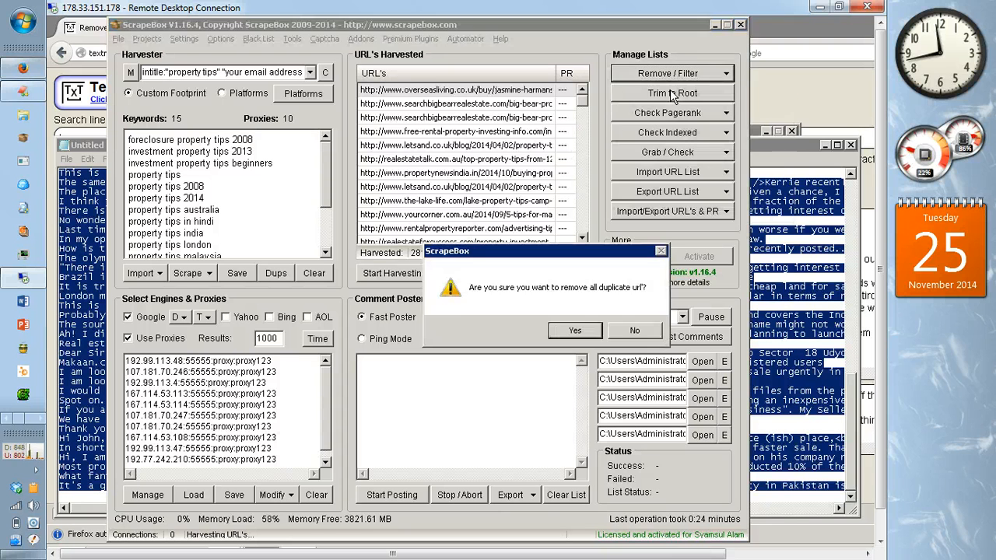
pyautogui.click(575, 330)
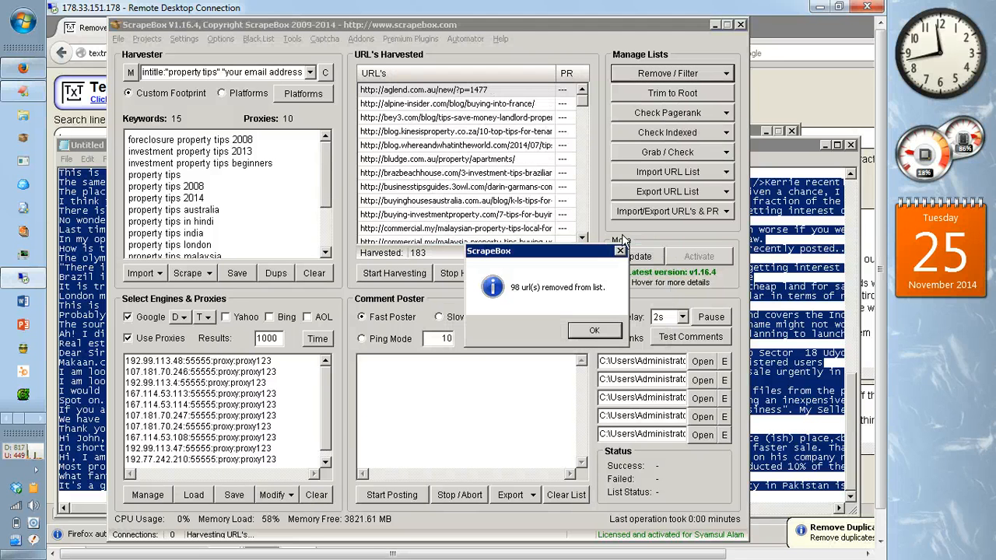
pyautogui.click(593, 330)
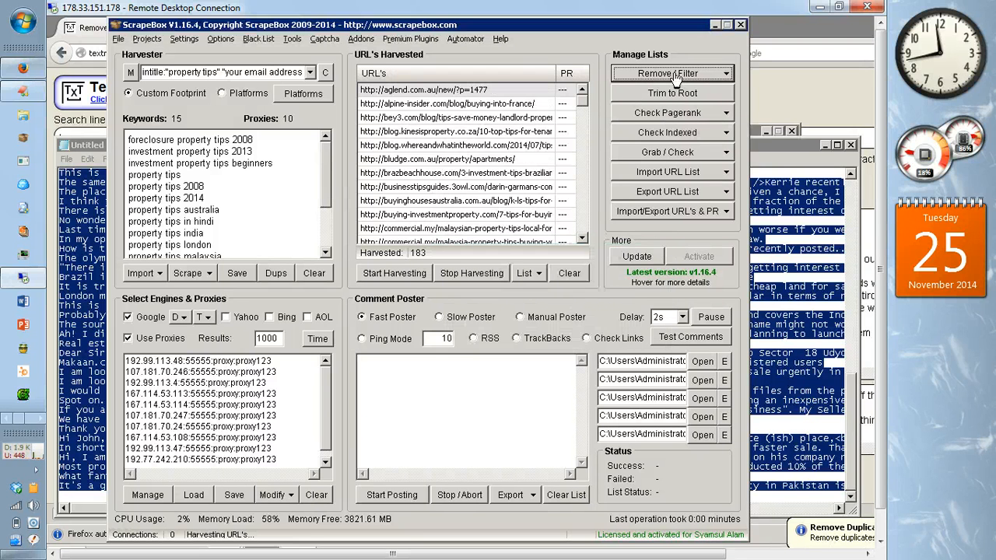
# - Remove all duplicate domains from the harvested URL list and dismiss the result message
pyautogui.click(676, 74)
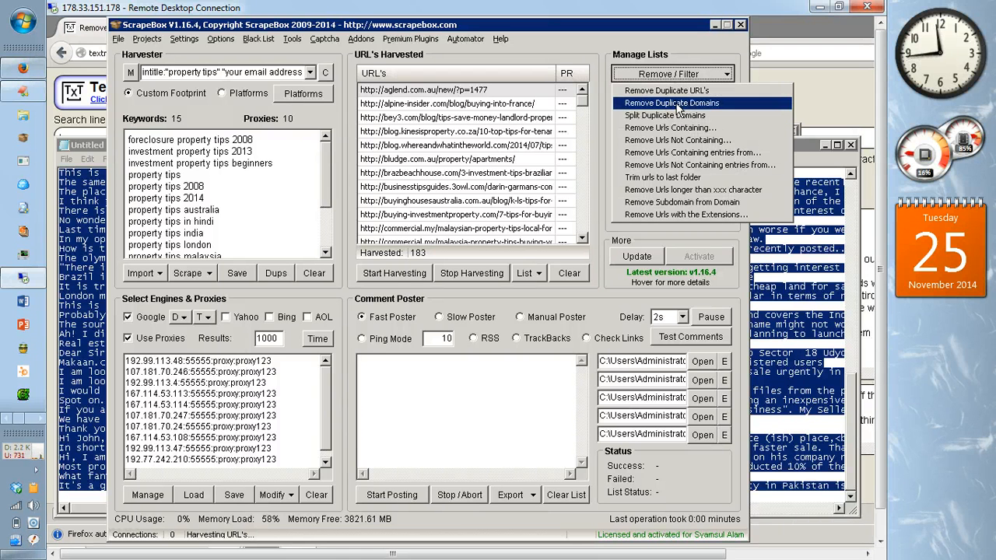
pyautogui.click(677, 104)
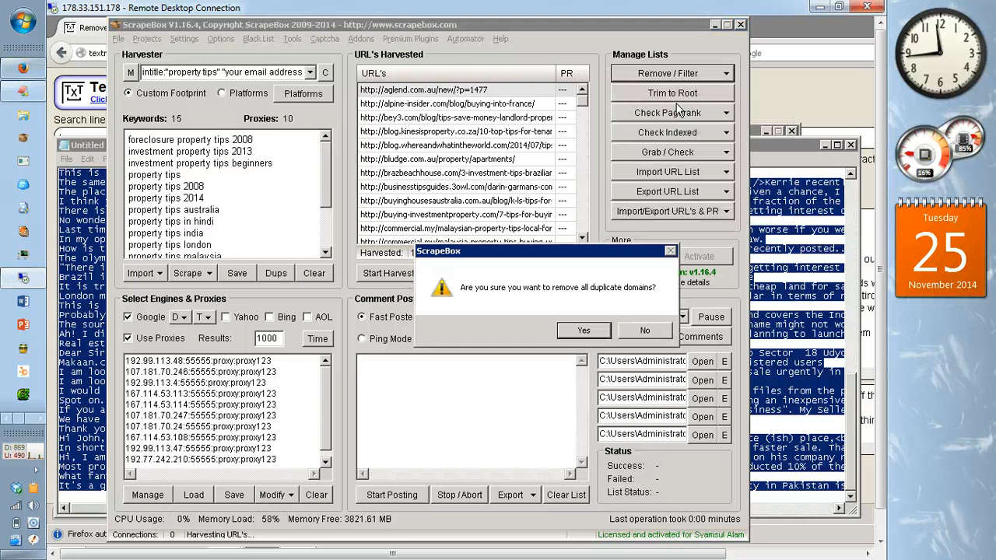
pyautogui.click(595, 336)
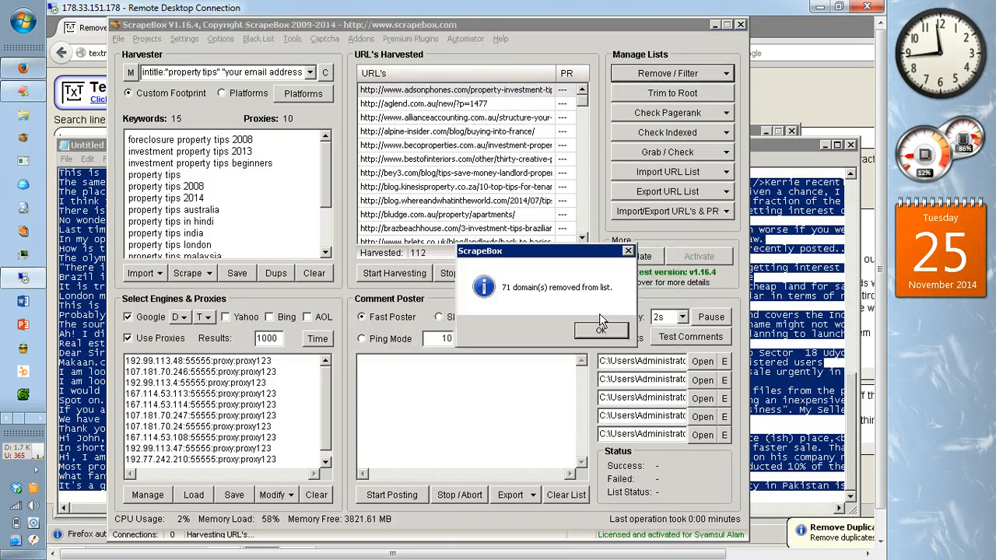
pyautogui.click(601, 332)
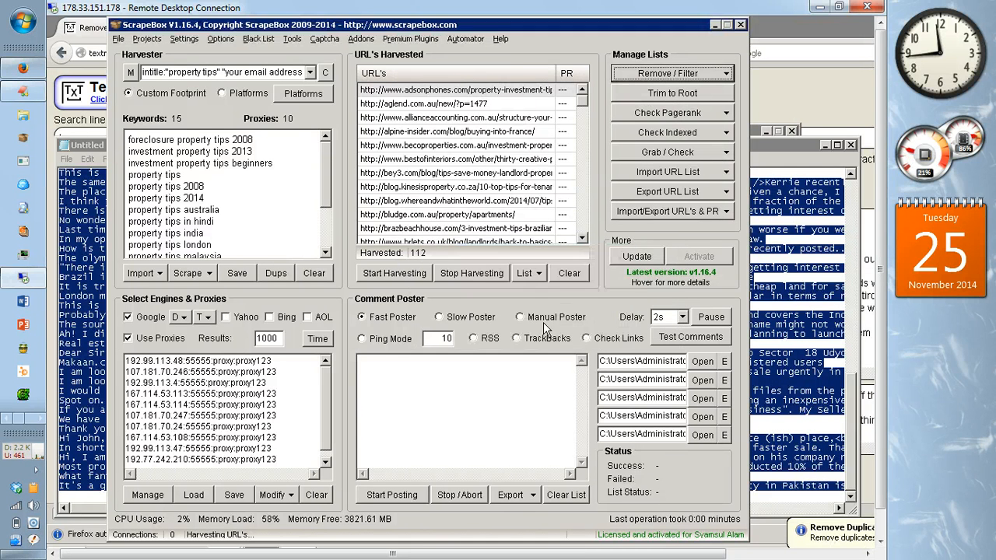
# - Transfer the filtered harvested URLs to the blogs list for the commenter and dismiss the message
pyautogui.moveTo(580, 98); pyautogui.dragTo(582, 190)
pyautogui.moveTo(584, 296); pyautogui.dragTo(585, 296)
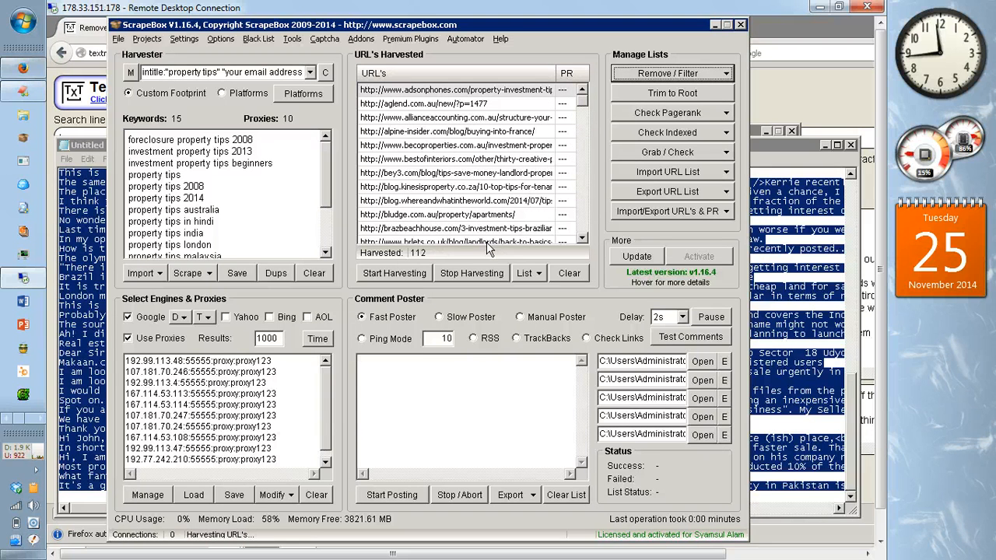
pyautogui.click(536, 278)
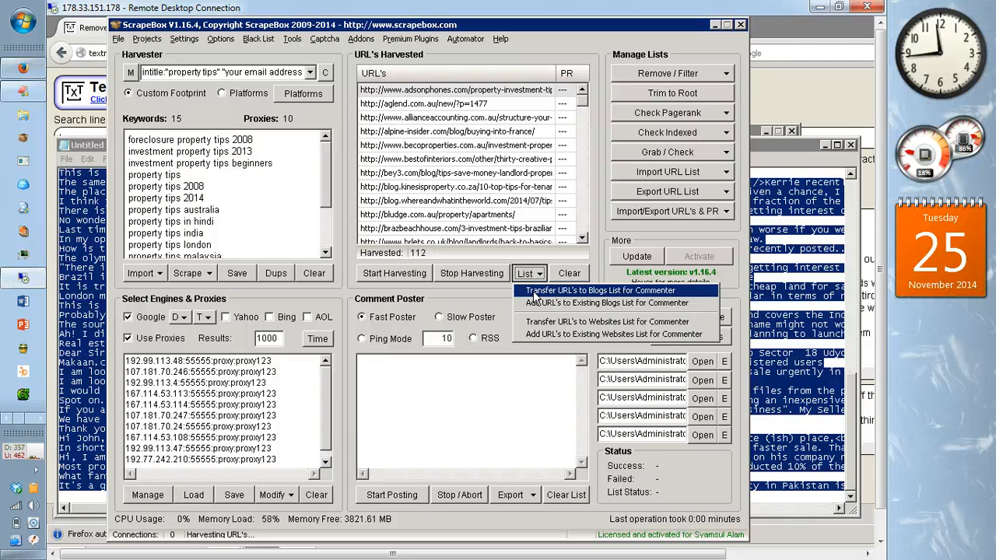
pyautogui.click(533, 293)
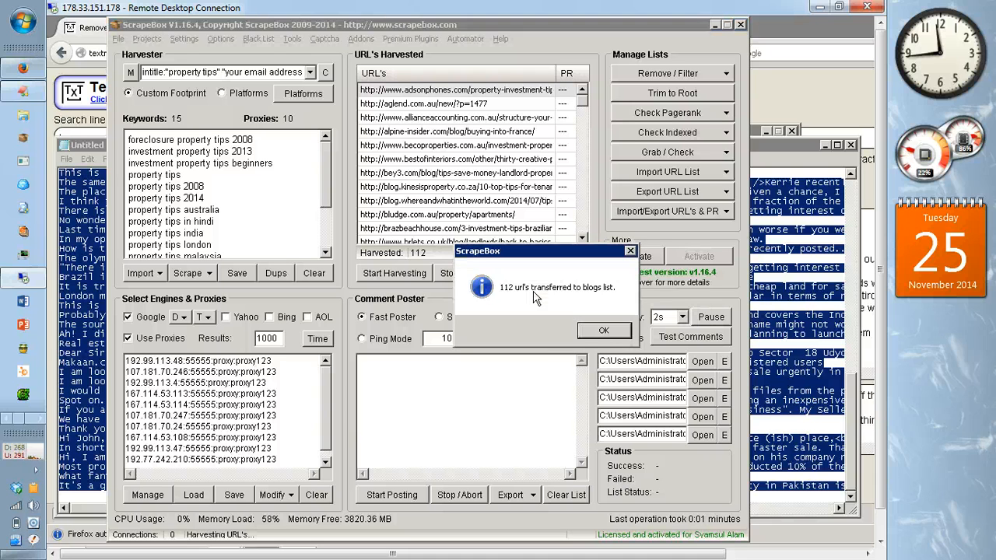
pyautogui.press('Return')
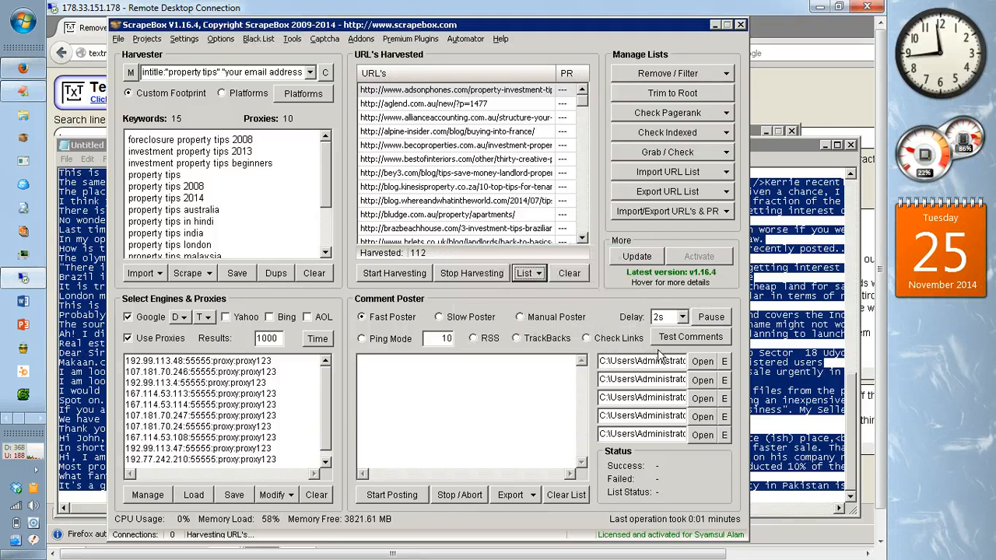
# - Open the Comment Poster's NAMES.txt list for editing and replace the first entry, Korean Lingerie, with "Kampung Properti"
pyautogui.click(724, 362)
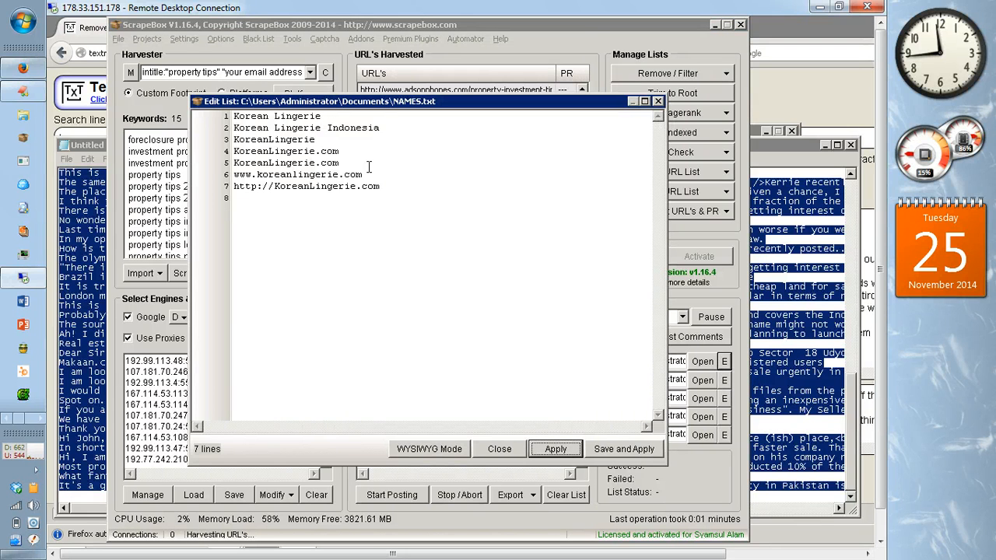
pyautogui.click(327, 119)
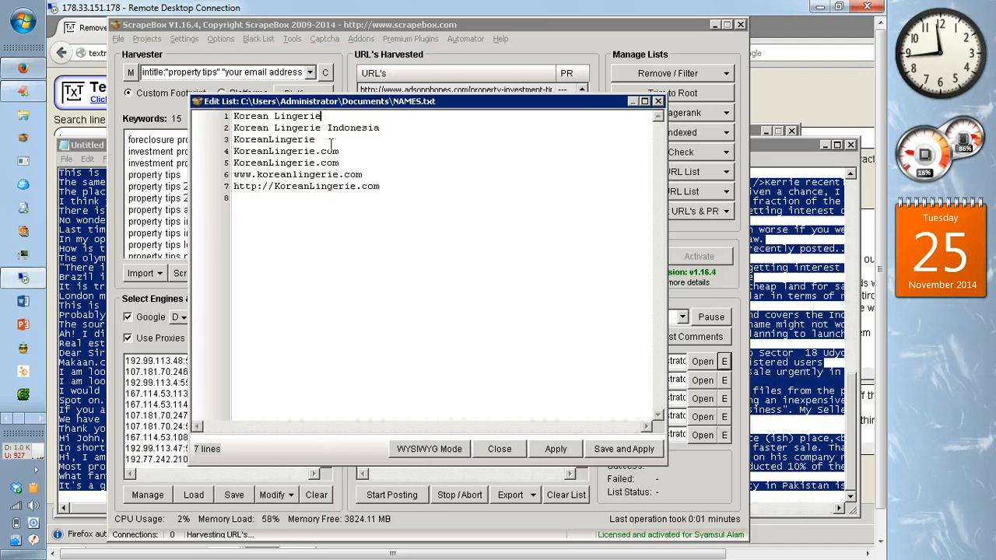
pyautogui.press('Left')
pyautogui.press('Left')
pyautogui.press('Right')
pyautogui.press('Right')
pyautogui.press('Left')
pyautogui.press('Left')
pyautogui.press('Left')
pyautogui.press('Left')
pyautogui.press('Left')
pyautogui.press('Left')
pyautogui.hotkey('shift', 'Right')
pyautogui.hotkey('shift', 'Right')
pyautogui.hotkey('shift', 'Right')
pyautogui.hotkey('shift', 'Right')
pyautogui.hotkey('shift', 'Right')
pyautogui.hotkey('shift', 'Right')
pyautogui.hotkey('shift', 'Right')
pyautogui.hotkey('shift', 'Right')
pyautogui.hotkey('shift', 'Right')
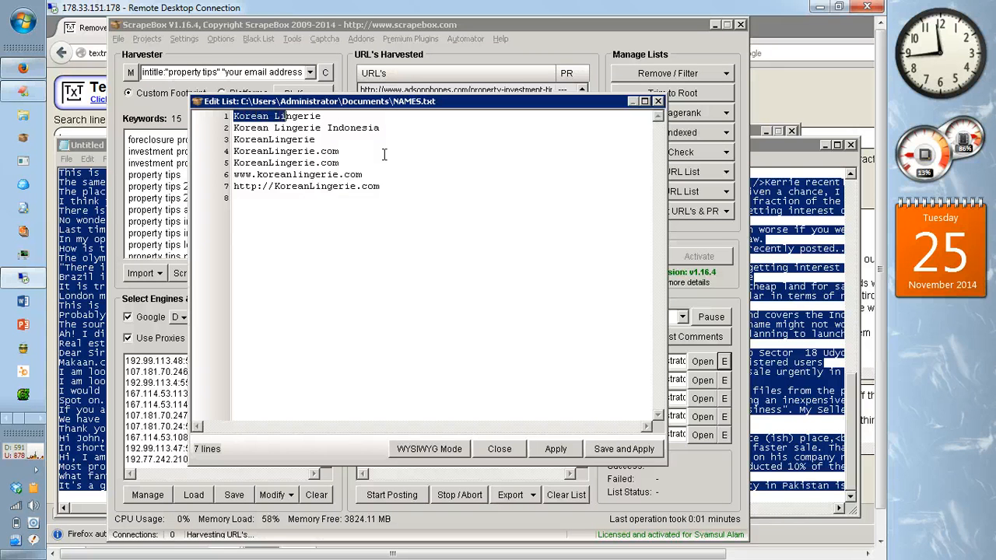
pyautogui.hotkey('shift', 'Right')
pyautogui.hotkey('shift', 'Right')
pyautogui.hotkey('shift', 'Right')
pyautogui.hotkey('shift', 'Right')
pyautogui.hotkey('shift', 'Right')
pyautogui.hotkey('shift', 'Right')
pyautogui.hotkey('shift', 'Right')
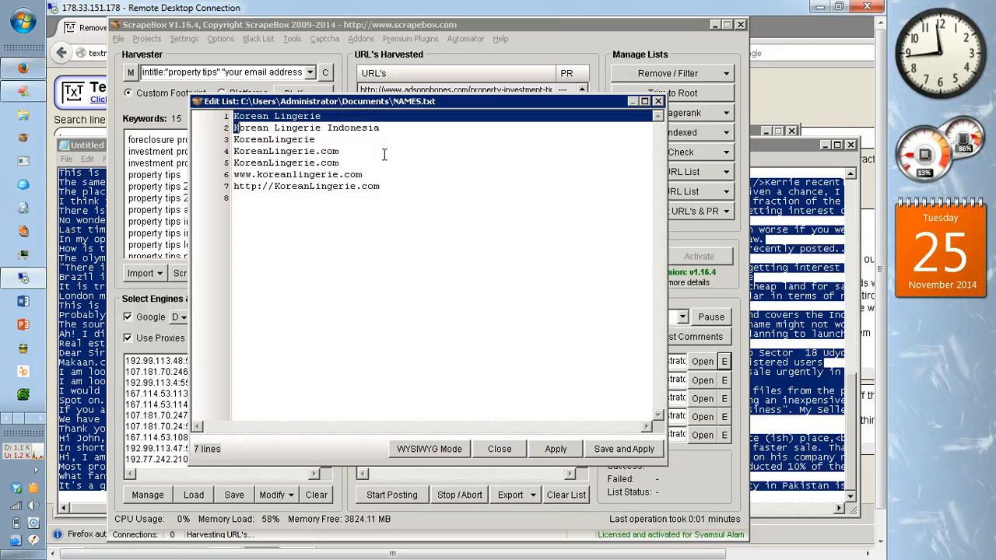
pyautogui.hotkey('shift', 'Left')
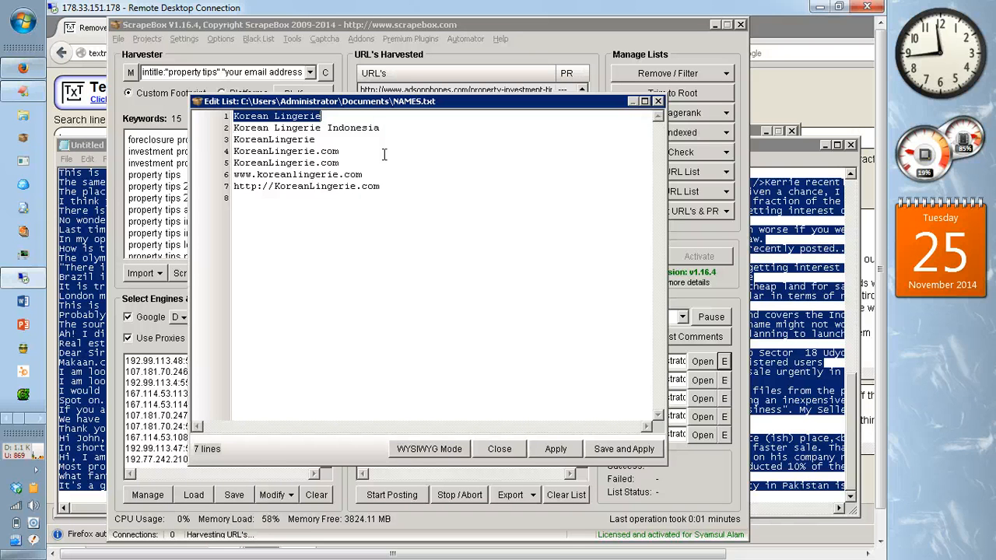
pyautogui.press('Delete')
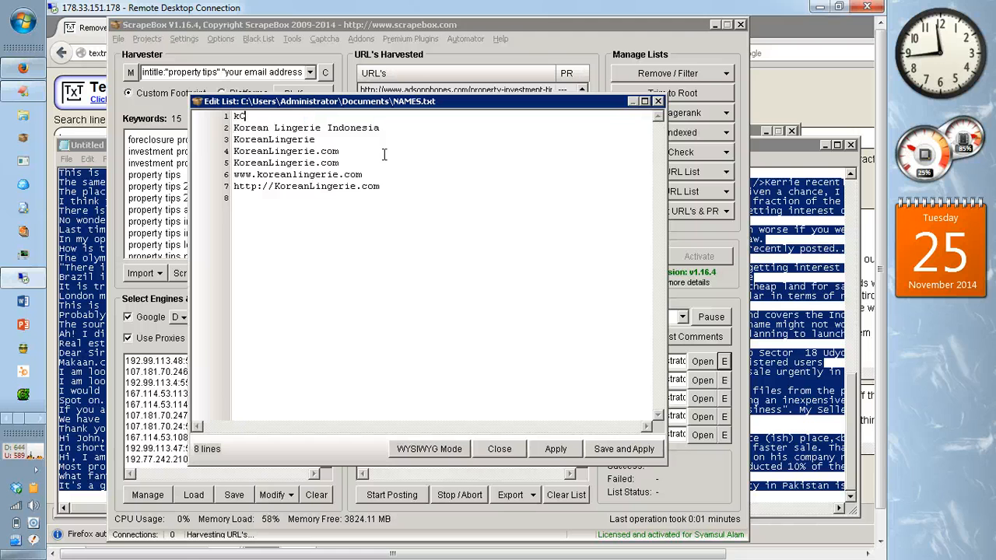
pyautogui.write('Kampung Pr')
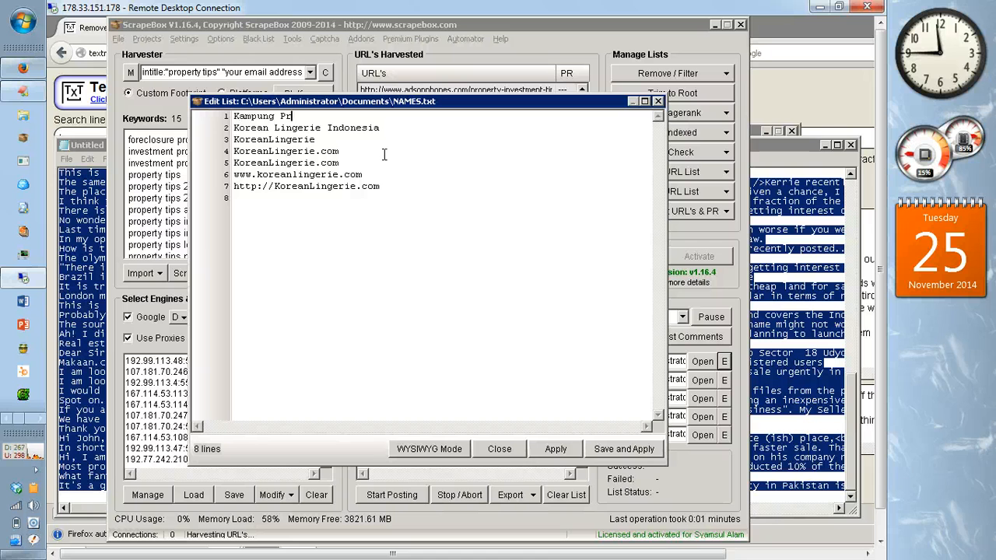
pyautogui.write('operti')
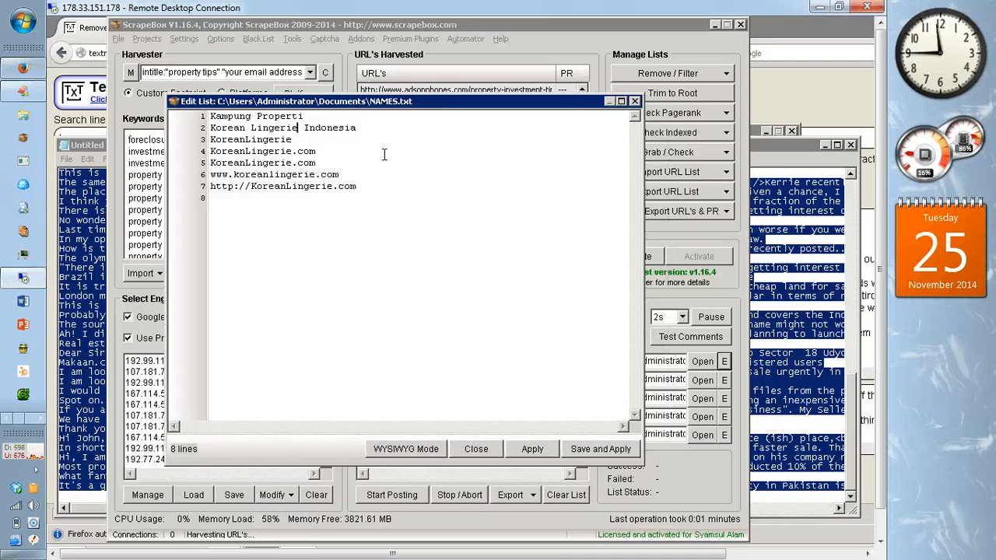
# - Change the second entry of the names list to "Kampung Properti Indonesia", keeping it on its own line
pyautogui.hotkey('shift', 'Left')
pyautogui.hotkey('shift', 'Left')
pyautogui.hotkey('shift', 'Left')
pyautogui.hotkey('shift', 'Left')
pyautogui.hotkey('shift', 'Left')
pyautogui.hotkey('shift', 'Left')
pyautogui.hotkey('shift', 'Left')
pyautogui.hotkey('shift', 'Left')
pyautogui.hotkey('shift', 'Left')
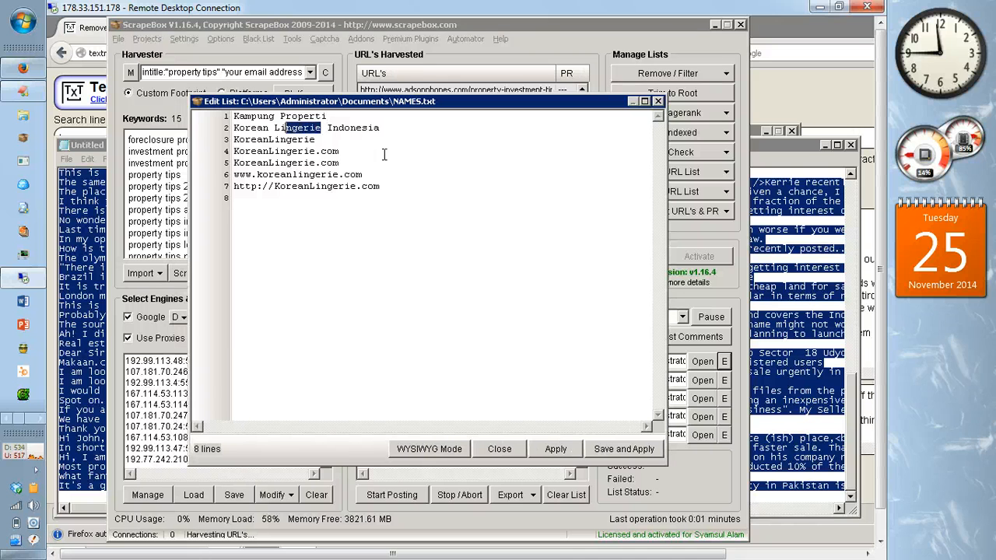
pyautogui.hotkey('shift', 'Left')
pyautogui.hotkey('shift', 'Left')
pyautogui.hotkey('shift', 'Left')
pyautogui.hotkey('shift', 'Left')
pyautogui.hotkey('shift', 'Left')
pyautogui.hotkey('shift', 'Left')
pyautogui.hotkey('shift', 'Left')
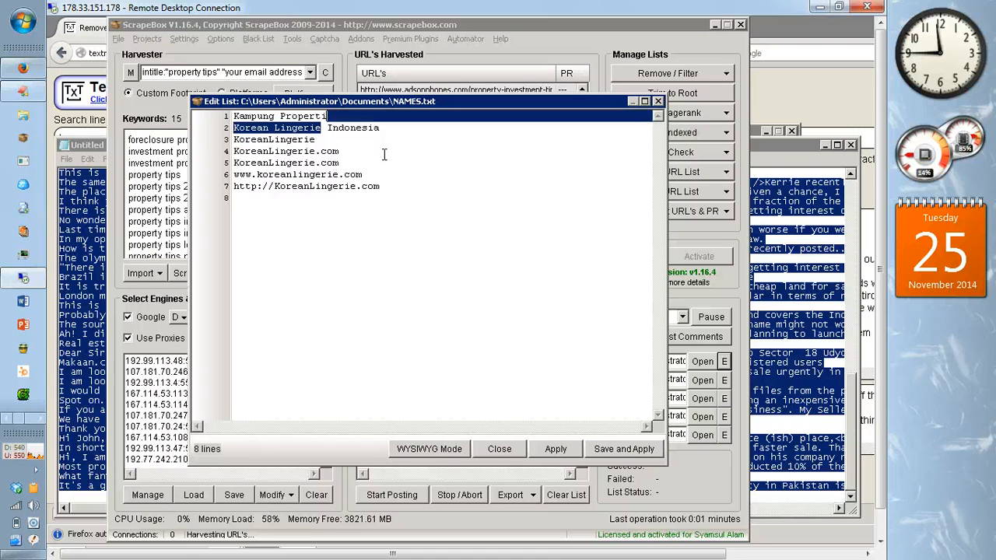
pyautogui.write('Kampung ')
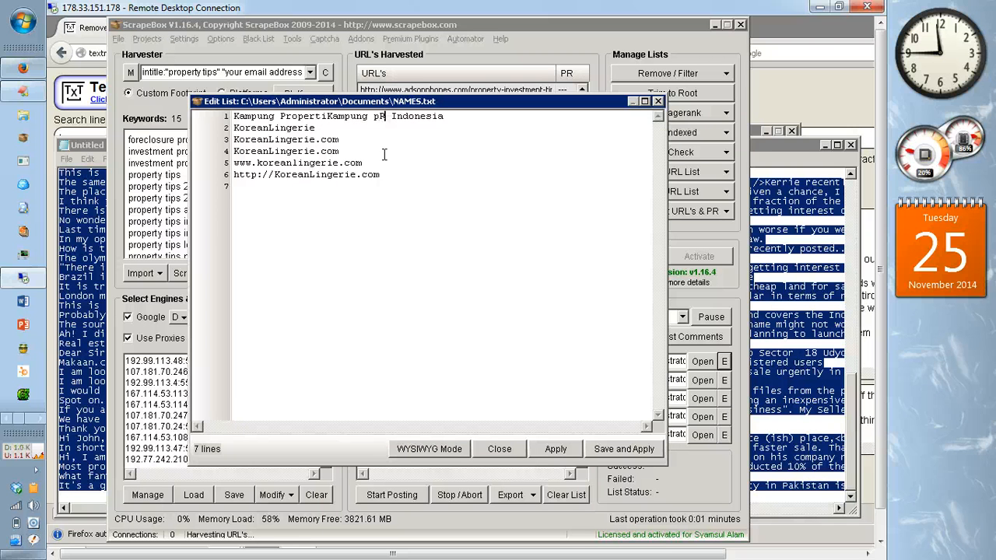
pyautogui.write('Properti')
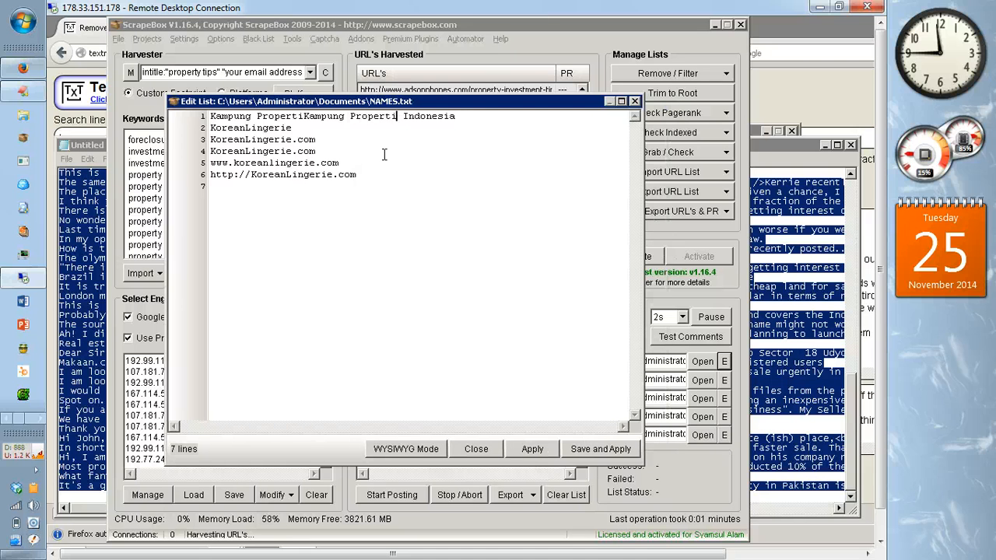
pyautogui.press('Left')
pyautogui.press('Left')
pyautogui.press('Left')
pyautogui.press('Left')
pyautogui.press('Left')
pyautogui.press('Left')
pyautogui.press('Left')
pyautogui.press('Left')
pyautogui.press('Left')
pyautogui.press('Left')
pyautogui.press('Left')
pyautogui.press('Left')
pyautogui.press('Right')
pyautogui.press('Right')
pyautogui.press('Right')
pyautogui.press('Return')
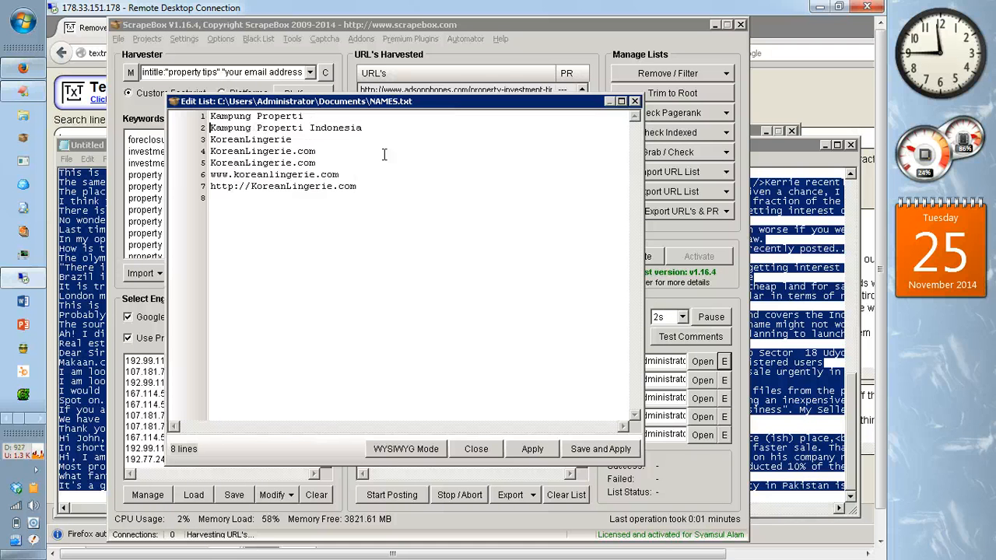
# - Replace the third entry of the names list, KoreanLingerie, with "KampungProperti"
pyautogui.press('Down')
pyautogui.hotkey('shift', 'Right')
pyautogui.hotkey('shift', 'Right')
pyautogui.hotkey('shift', 'Right')
pyautogui.hotkey('shift', 'Right')
pyautogui.hotkey('shift', 'Right')
pyautogui.hotkey('shift', 'Right')
pyautogui.hotkey('shift', 'Right')
pyautogui.hotkey('shift', 'Right')
pyautogui.hotkey('shift', 'Right')
pyautogui.hotkey('shift', 'Right')
pyautogui.hotkey('shift', 'Right')
pyautogui.hotkey('shift', 'Right')
pyautogui.hotkey('shift', 'Right')
pyautogui.hotkey('shift', 'Right')
pyautogui.hotkey('shift', 'Right')
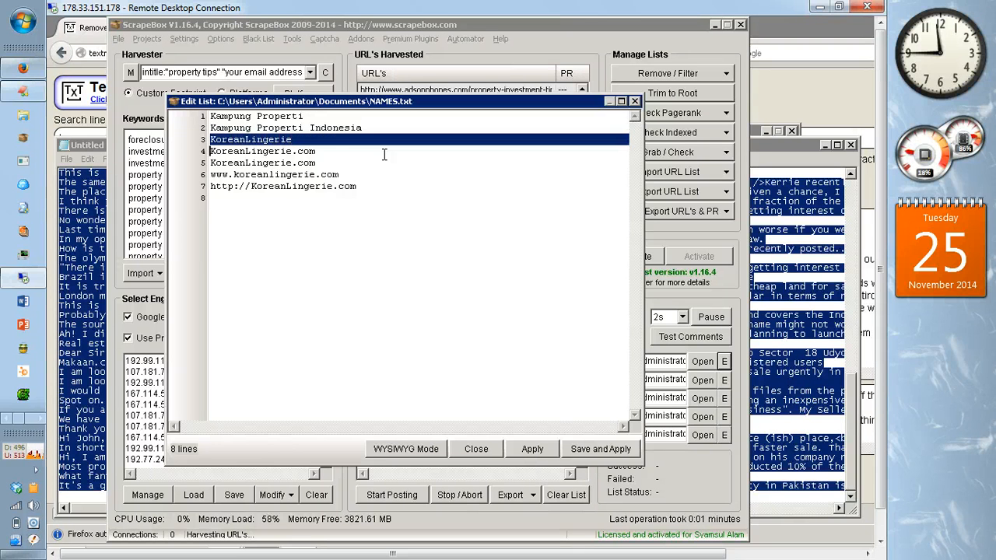
pyautogui.hotkey('shift', 'Left')
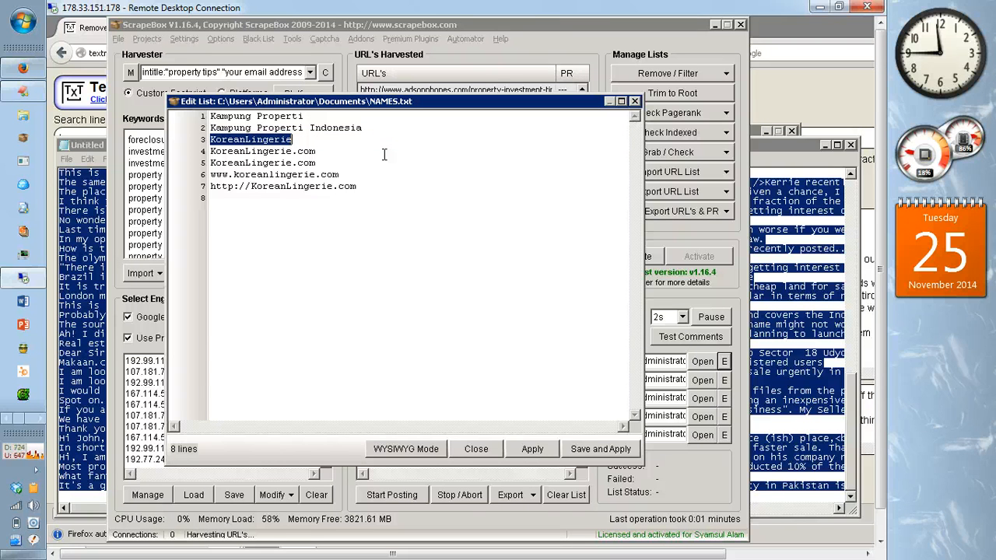
pyautogui.write('Kampung P')
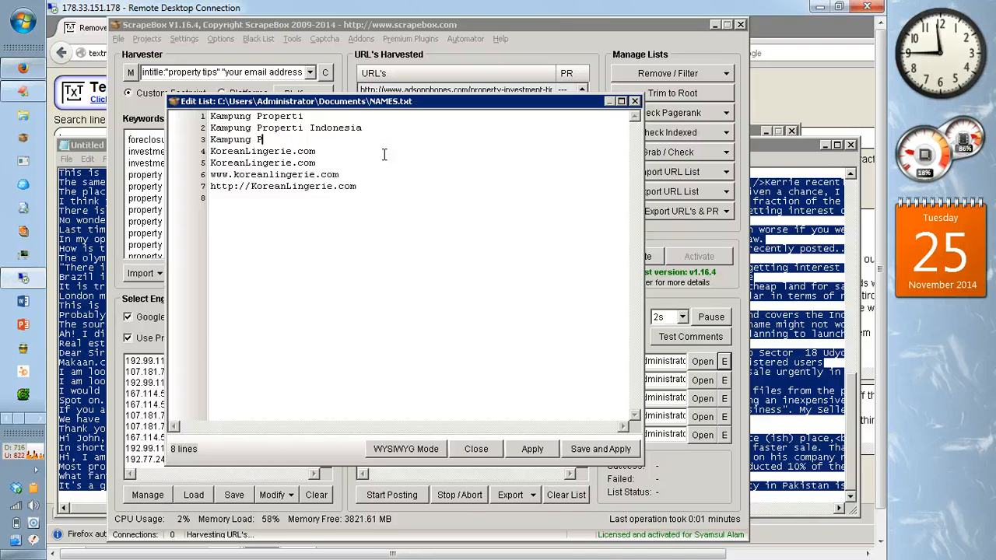
pyautogui.press('BackSpace')
pyautogui.press('BackSpace')
pyautogui.write('Properti')
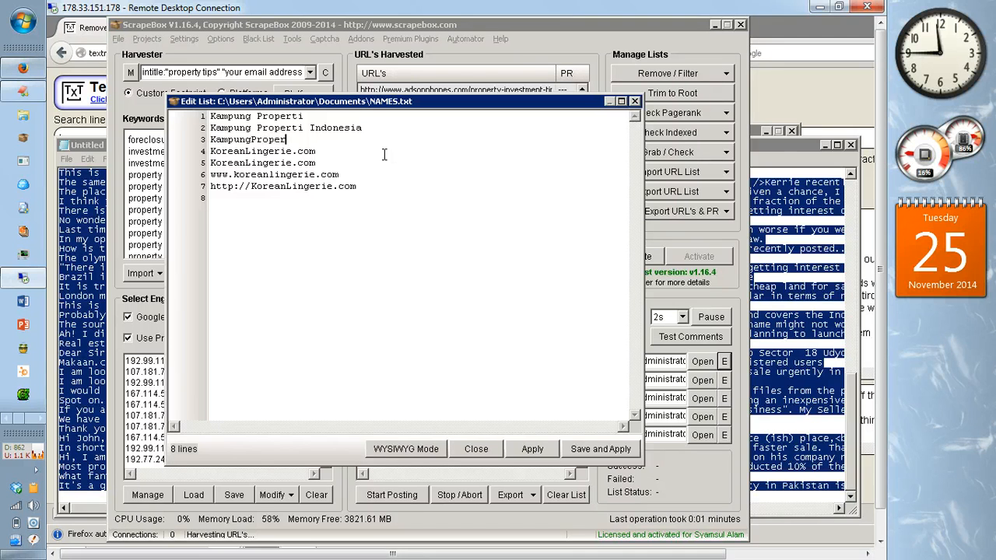
# - Copy KampungProperti from the third entry and paste it over KoreanLingerie in the fourth, making it "KampungProperti.com"
pyautogui.press('Down')
pyautogui.press('Right')
pyautogui.hotkey('ctrl', 'Left')
pyautogui.hotkey('ctrl', 'Left')
pyautogui.hotkey('ctrl', 'Right')
pyautogui.hotkey('ctrl', 'Right')
pyautogui.hotkey('shift', 'Left')
pyautogui.hotkey('shift', 'Left')
pyautogui.hotkey('shift', 'Left')
pyautogui.hotkey('shift', 'Left')
pyautogui.hotkey('shift', 'Left')
pyautogui.hotkey('shift', 'Left')
pyautogui.hotkey('shift', 'Left')
pyautogui.hotkey('shift', 'Left')
pyautogui.hotkey('shift', 'Left')
pyautogui.hotkey('shift', 'Left')
pyautogui.hotkey('shift', 'Left')
pyautogui.hotkey('shift', 'Left')
pyautogui.hotkey('shift', 'Left')
pyautogui.hotkey('shift', 'Left')
pyautogui.hotkey('shift', 'Left')
pyautogui.hotkey('shift', 'Left')
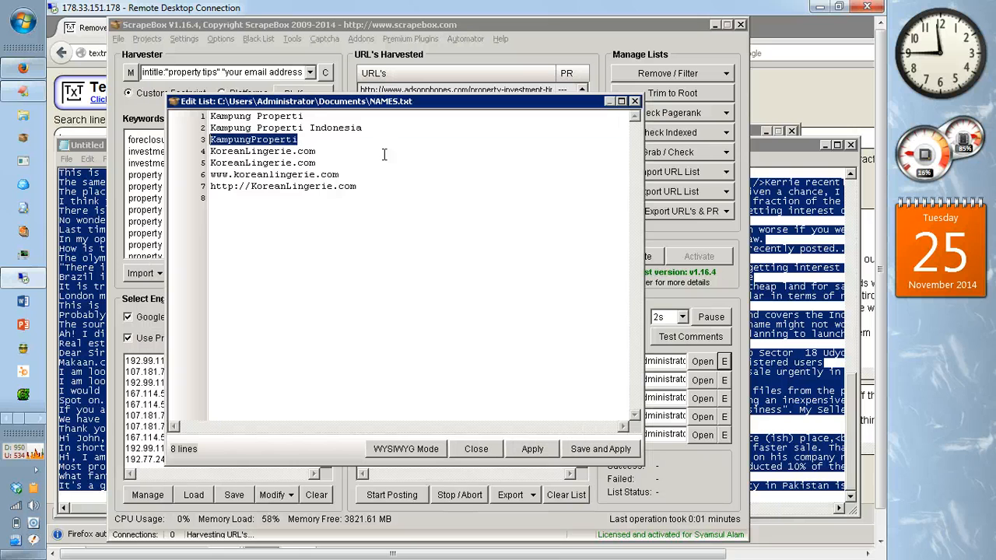
pyautogui.hotkey('shift', 'Right')
pyautogui.hotkey('ctrl', 'c')
pyautogui.press('Down')
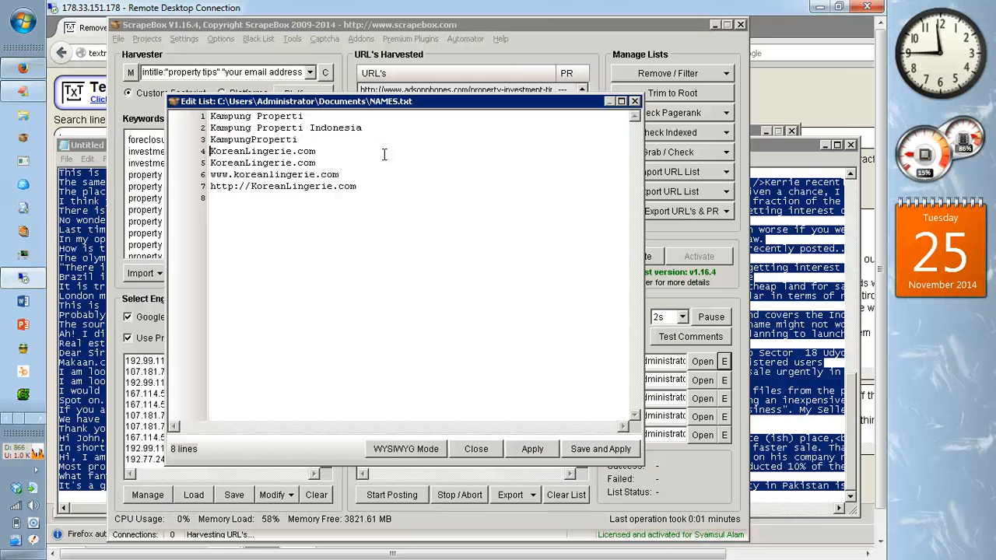
pyautogui.hotkey('shift', 'Right')
pyautogui.hotkey('shift', 'Right')
pyautogui.hotkey('shift', 'Right')
pyautogui.hotkey('shift', 'Right')
pyautogui.hotkey('shift', 'Right')
pyautogui.hotkey('shift', 'Right')
pyautogui.hotkey('shift', 'Right')
pyautogui.hotkey('shift', 'Right')
pyautogui.hotkey('shift', 'Right')
pyautogui.hotkey('shift', 'Right')
pyautogui.hotkey('shift', 'Right')
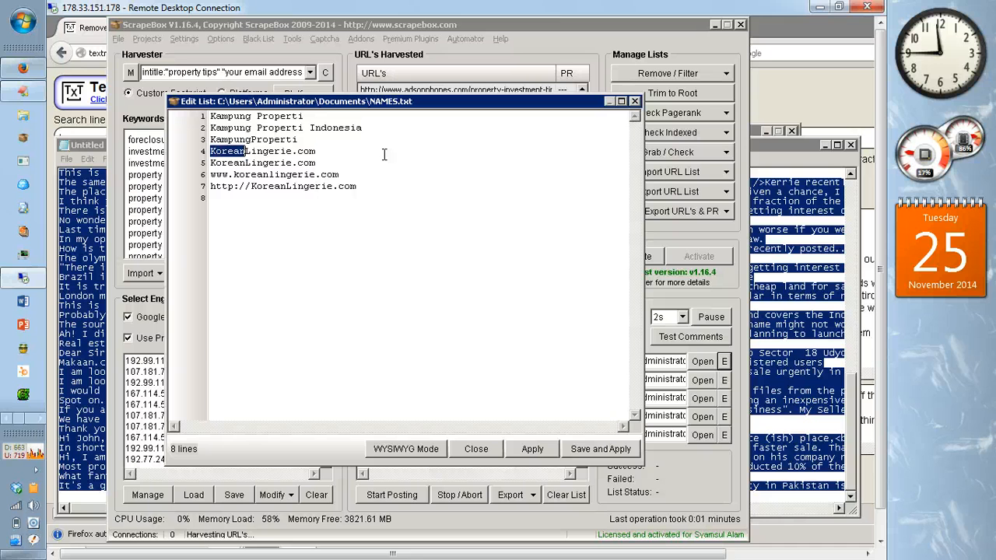
pyautogui.hotkey('shift', 'Right')
pyautogui.hotkey('shift', 'Right')
pyautogui.hotkey('shift', 'Right')
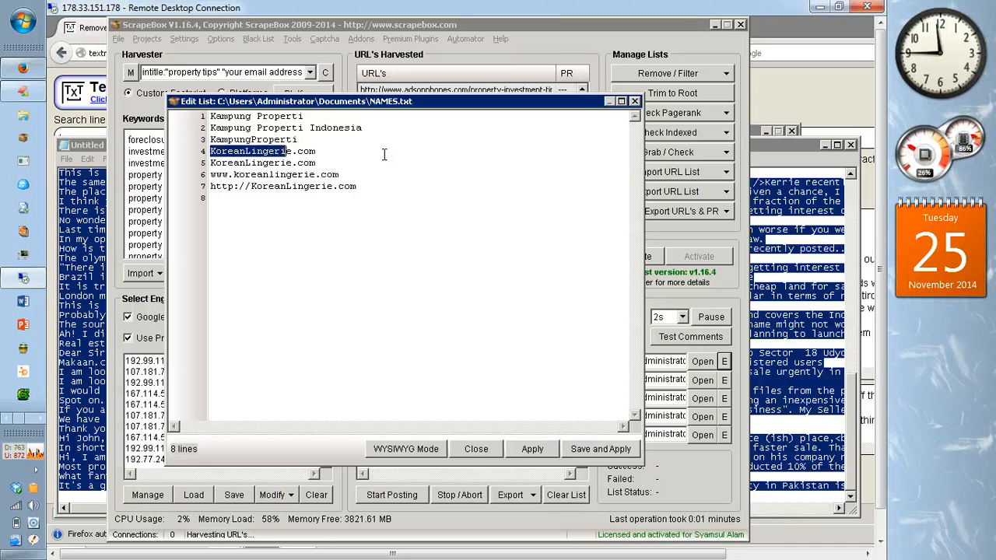
pyautogui.hotkey('ctrl', 'v')
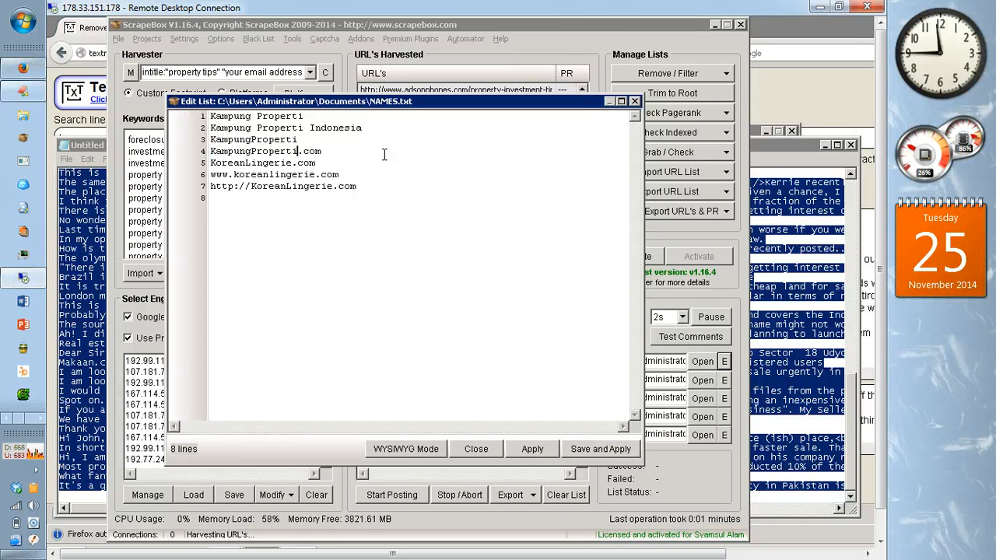
# - Delete the redundant fifth entry, KoreanLingerie.com, from the names list
pyautogui.press('Down')
pyautogui.press('Left')
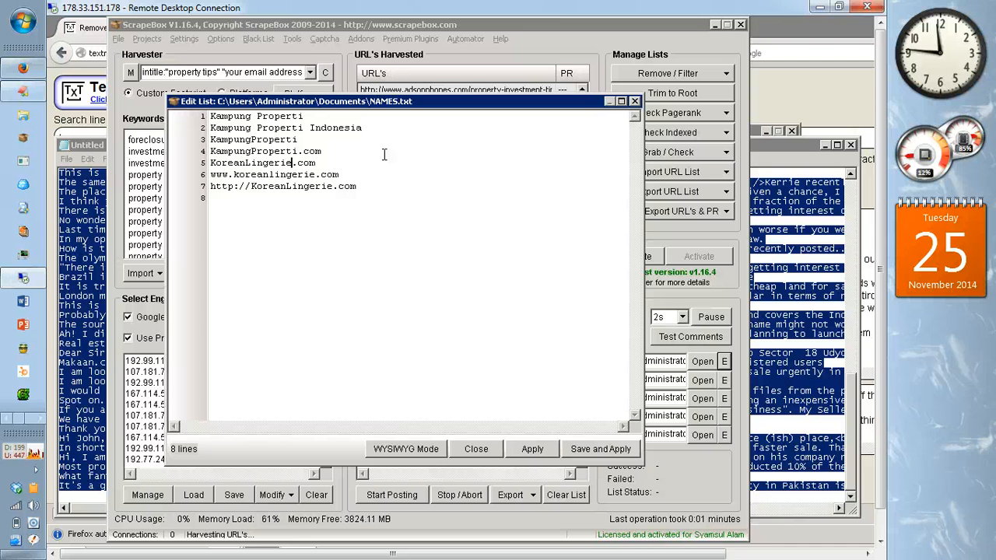
pyautogui.press('Left')
pyautogui.press('Left')
pyautogui.press('Left')
pyautogui.hotkey('shift', 'Down')
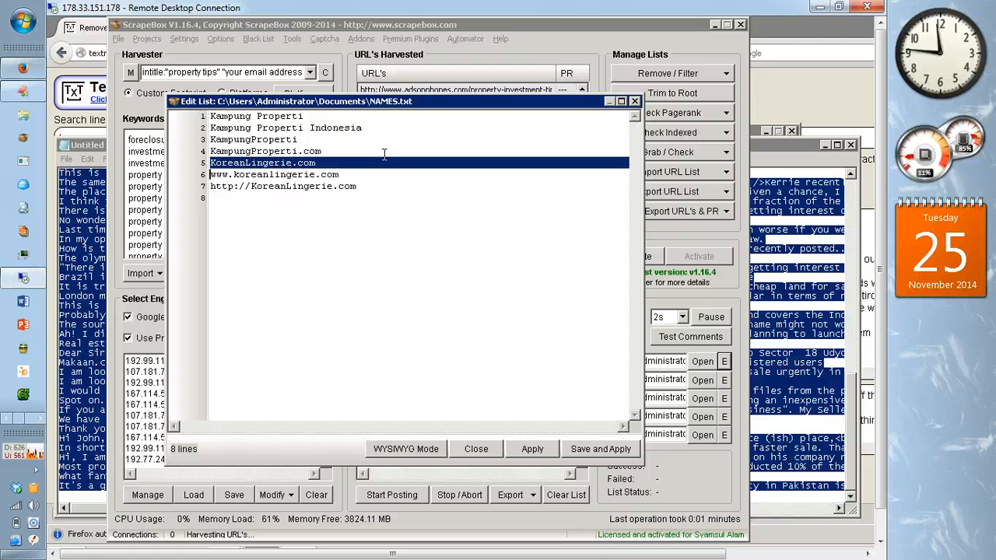
pyautogui.press('Delete')
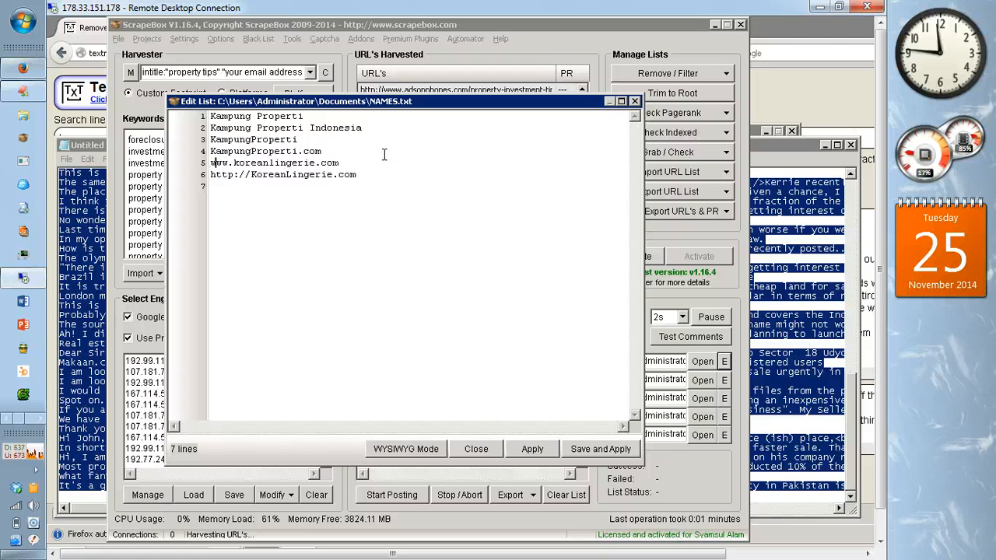
pyautogui.press('Right')
pyautogui.press('Right')
pyautogui.press('Right')
pyautogui.press('Right')
pyautogui.press('Right')
pyautogui.press('Left')
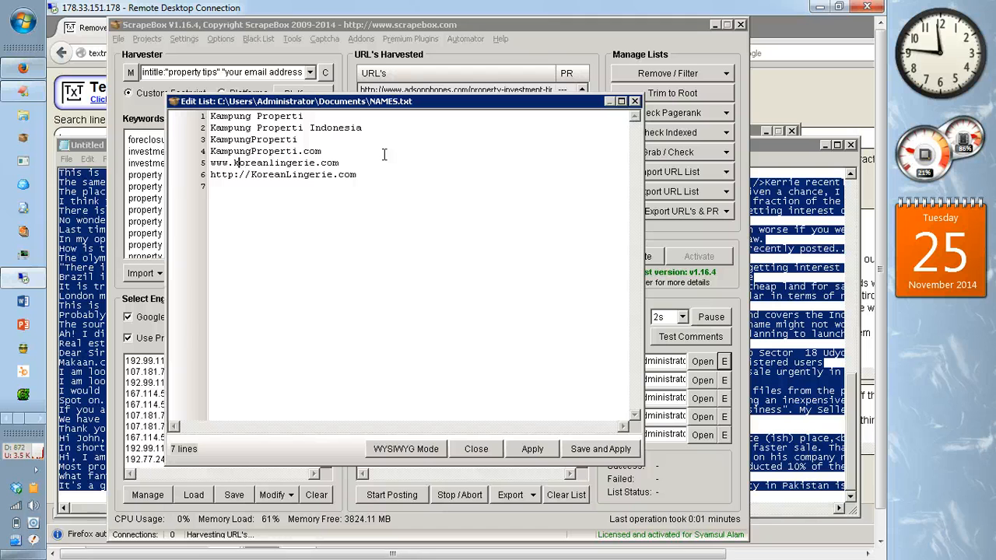
pyautogui.hotkey('shift', 'Right')
pyautogui.hotkey('shift', 'Right')
pyautogui.hotkey('shift', 'Right')
pyautogui.hotkey('shift', 'Right')
pyautogui.hotkey('shift', 'Right')
pyautogui.hotkey('shift', 'Right')
pyautogui.hotkey('shift', 'Right')
pyautogui.hotkey('shift', 'Right')
pyautogui.hotkey('shift', 'Right')
pyautogui.hotkey('shift', 'Right')
pyautogui.hotkey('shift', 'Right')
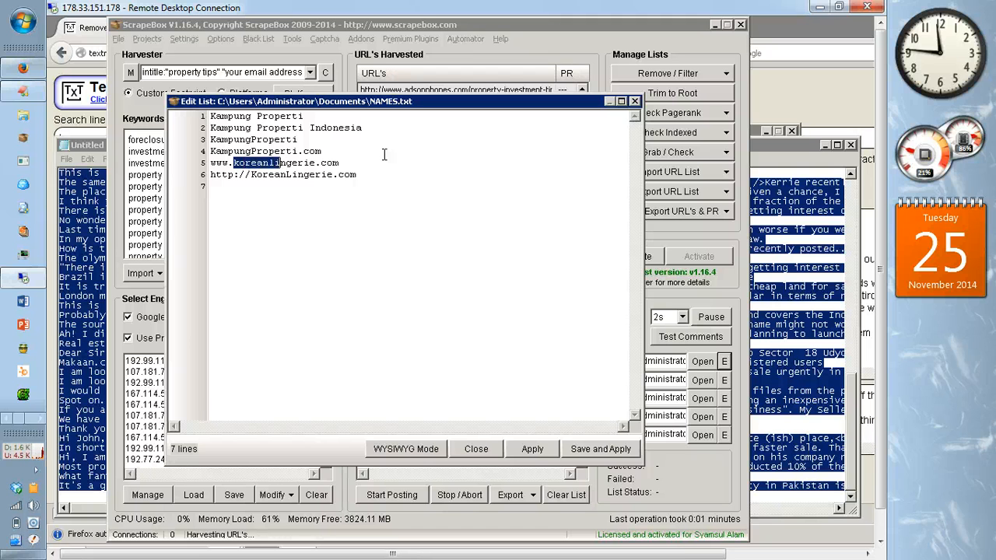
pyautogui.hotkey('shift', 'Right')
pyautogui.hotkey('shift', 'Right')
pyautogui.hotkey('shift', 'Right')
pyautogui.hotkey('shift', 'Right')
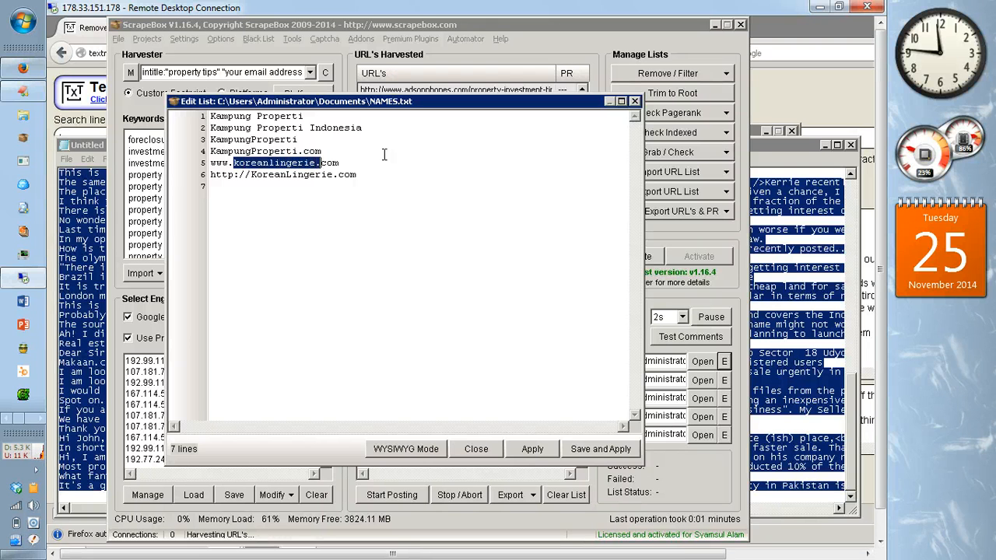
pyautogui.hotkey('shift', 'Left')
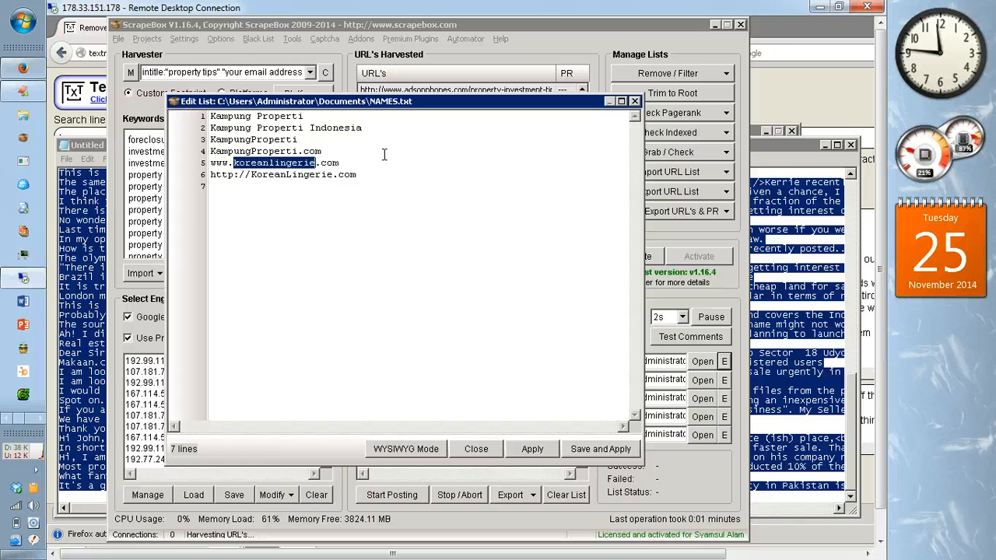
pyautogui.hotkey('ctrl', 'v')
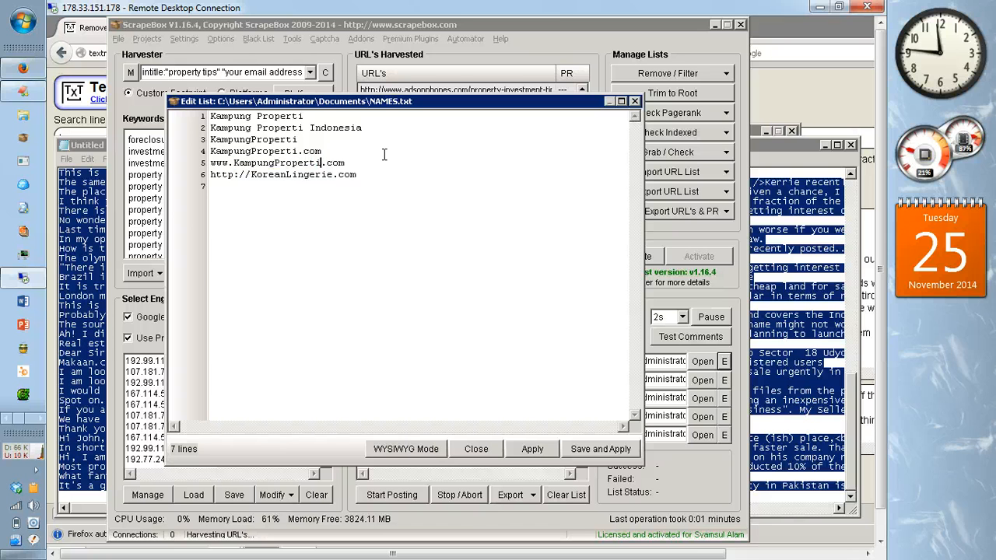
pyautogui.press('Down')
pyautogui.hotkey('shift', 'Left')
pyautogui.hotkey('shift', 'Left')
pyautogui.hotkey('shift', 'Left')
pyautogui.hotkey('shift', 'Left')
pyautogui.hotkey('shift', 'Left')
pyautogui.hotkey('shift', 'Left')
pyautogui.hotkey('shift', 'Left')
pyautogui.hotkey('shift', 'Left')
pyautogui.hotkey('shift', 'Left')
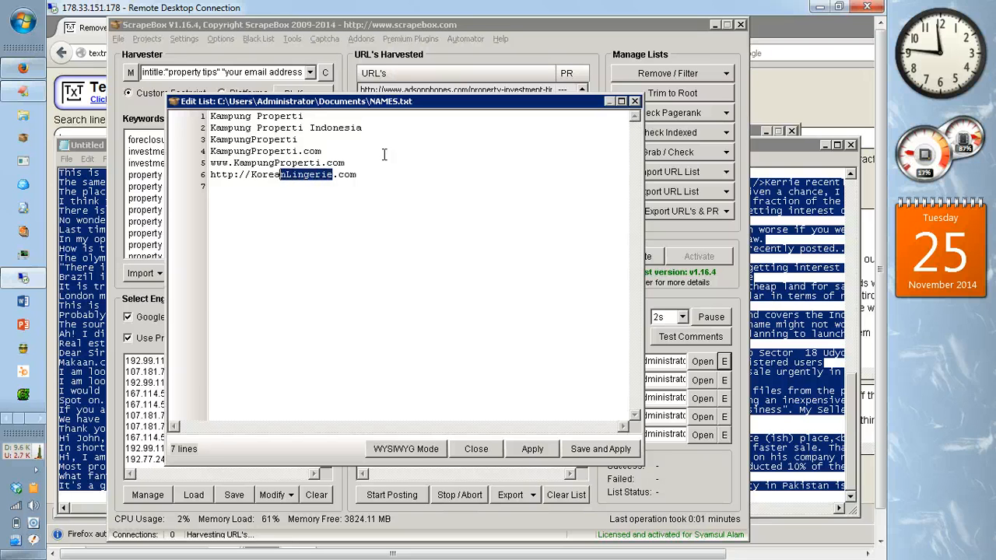
pyautogui.hotkey('shift', 'Left')
pyautogui.hotkey('shift', 'Left')
pyautogui.hotkey('shift', 'Left')
pyautogui.hotkey('shift', 'Left')
pyautogui.hotkey('shift', 'Left')
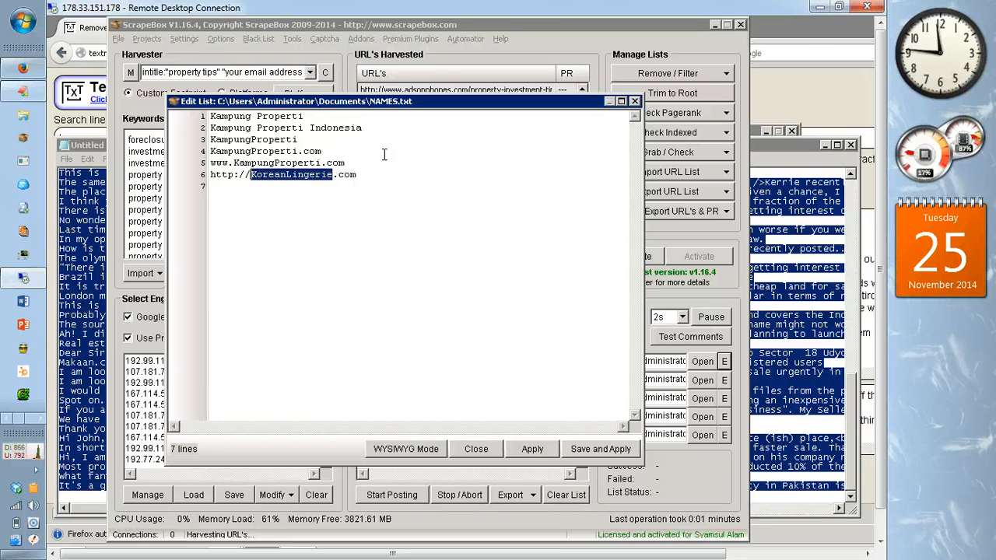
pyautogui.hotkey('ctrl', 'v')
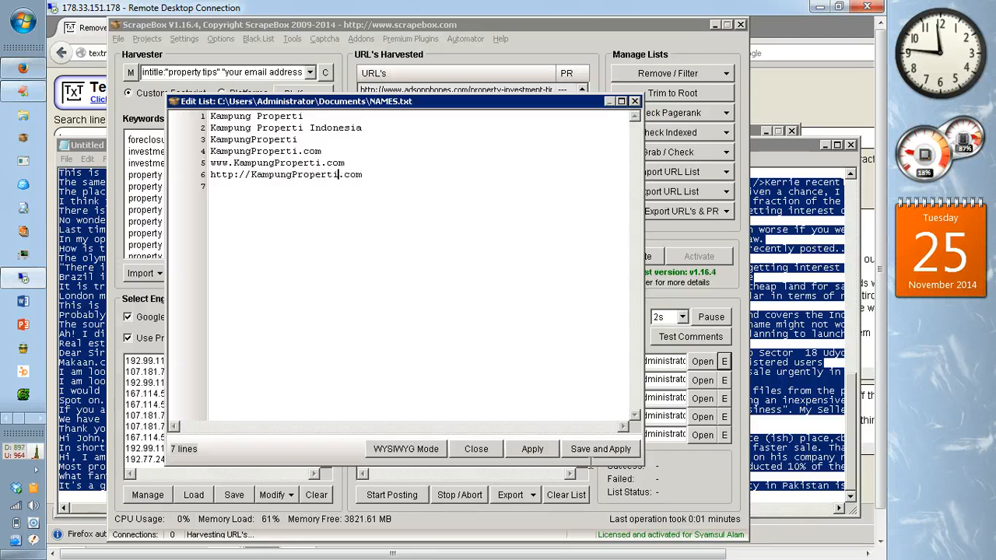
pyautogui.click(600, 448)
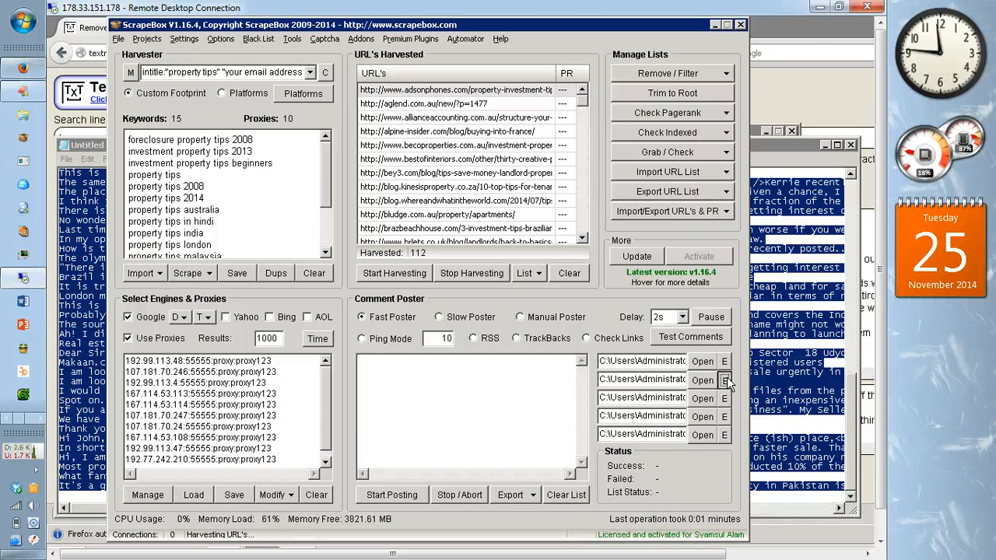
# - Look over the Comment Poster's e-mail list and apply it without edits
pyautogui.click(724, 380)
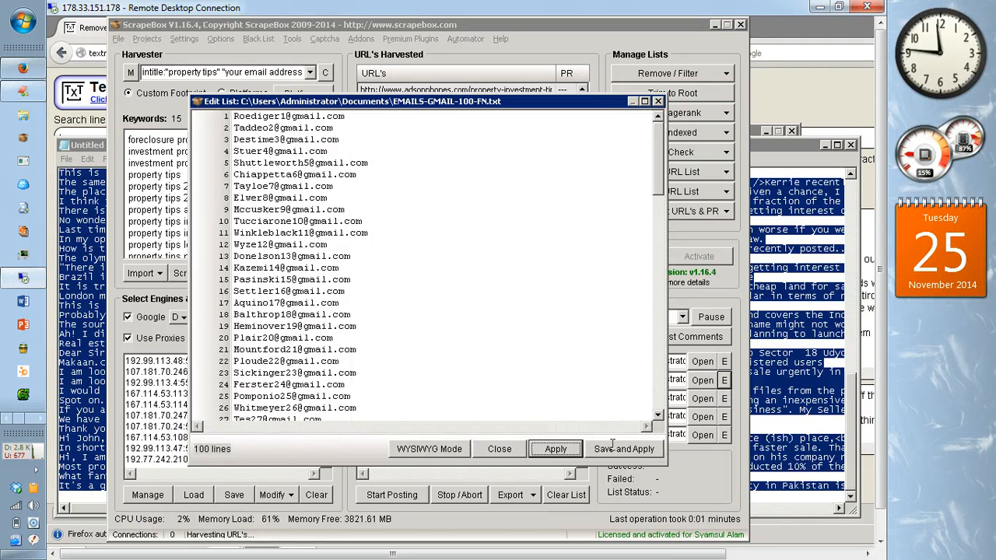
pyautogui.click(537, 451)
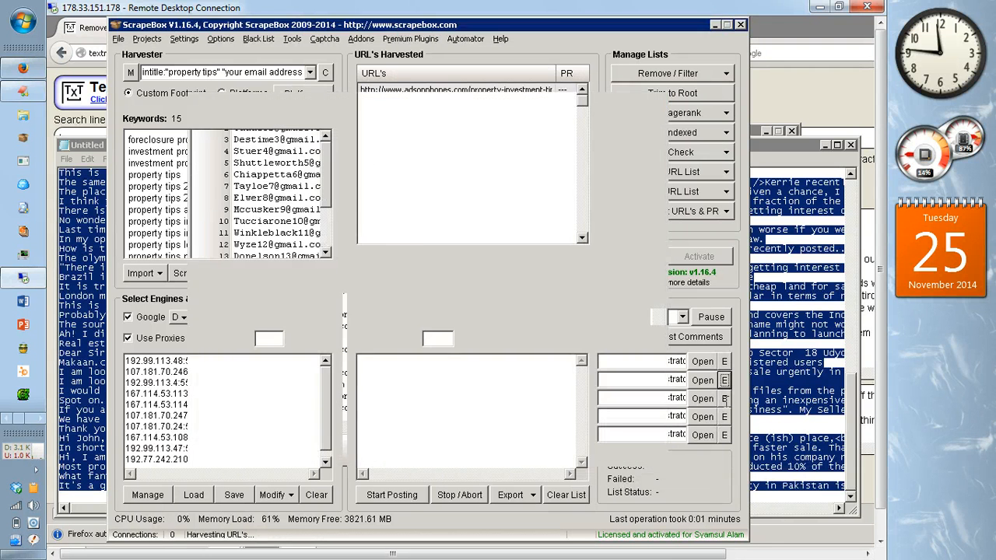
pyautogui.click(724, 399)
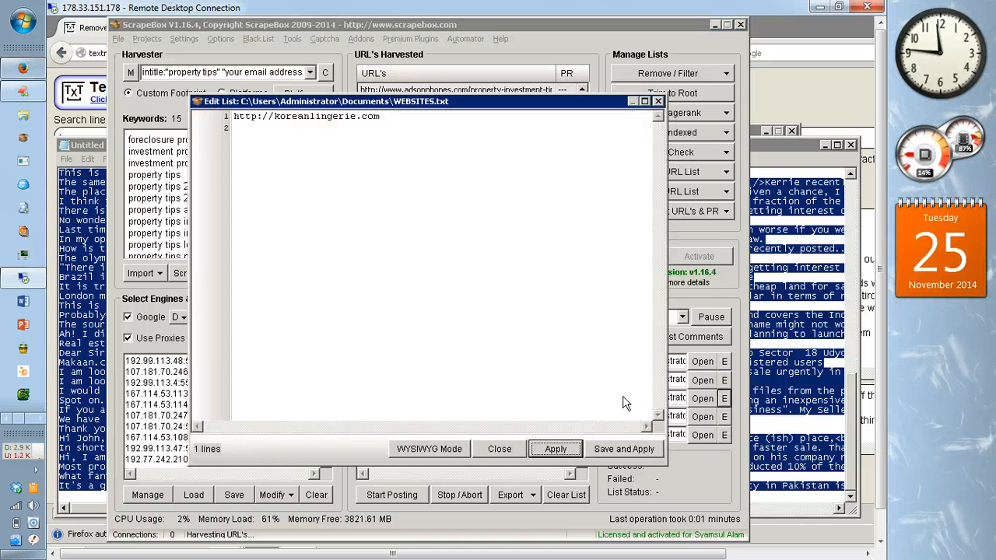
pyautogui.click(359, 119)
pyautogui.hotkey('shift', 'Left')
pyautogui.hotkey('shift', 'Left')
pyautogui.hotkey('shift', 'Left')
pyautogui.hotkey('shift', 'Left')
pyautogui.hotkey('shift', 'Left')
pyautogui.hotkey('shift', 'Left')
pyautogui.hotkey('shift', 'Left')
pyautogui.hotkey('shift', 'Left')
pyautogui.hotkey('shift', 'Left')
pyautogui.hotkey('shift', 'Left')
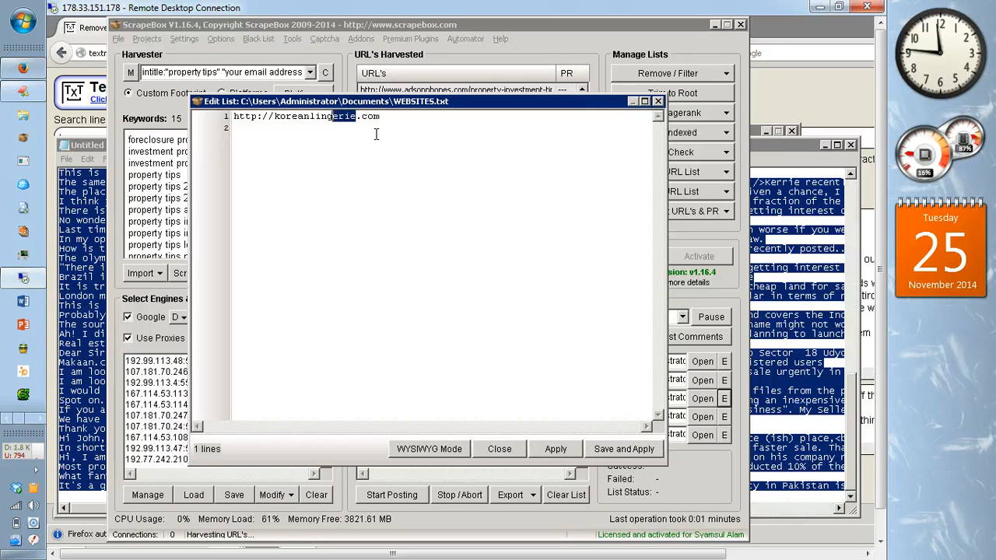
pyautogui.hotkey('shift', 'Left')
pyautogui.hotkey('shift', 'Left')
pyautogui.hotkey('shift', 'Left')
pyautogui.hotkey('shift', 'Left')
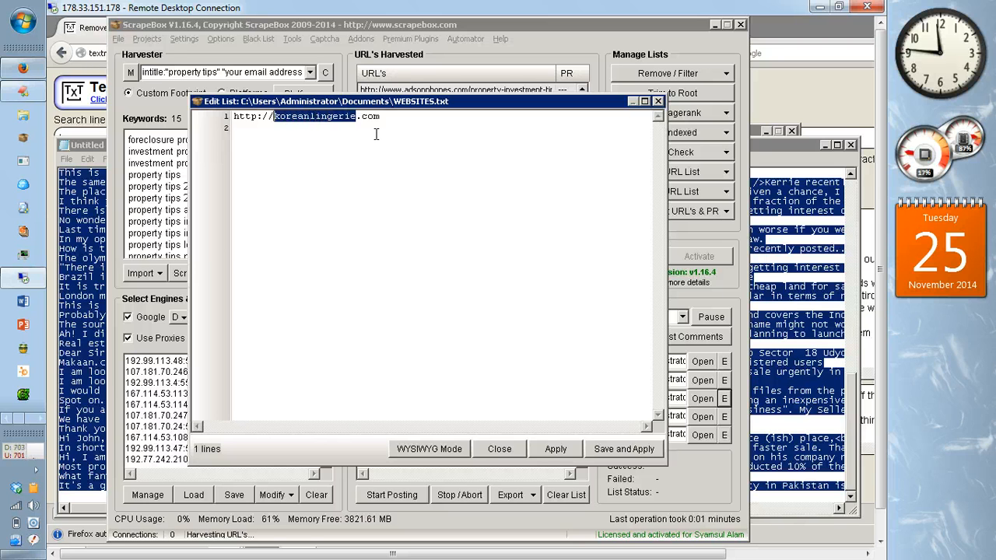
pyautogui.write('kampungproperti')
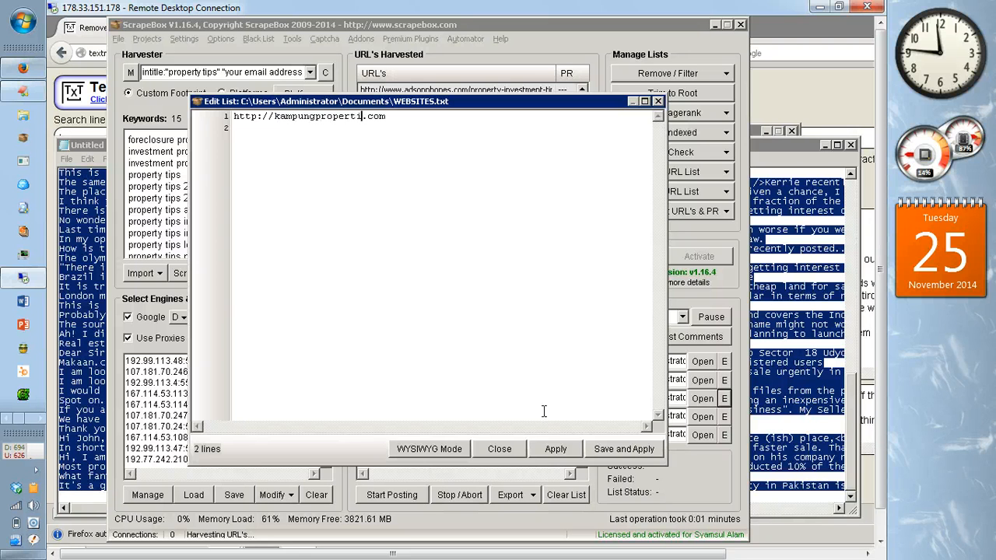
pyautogui.click(613, 451)
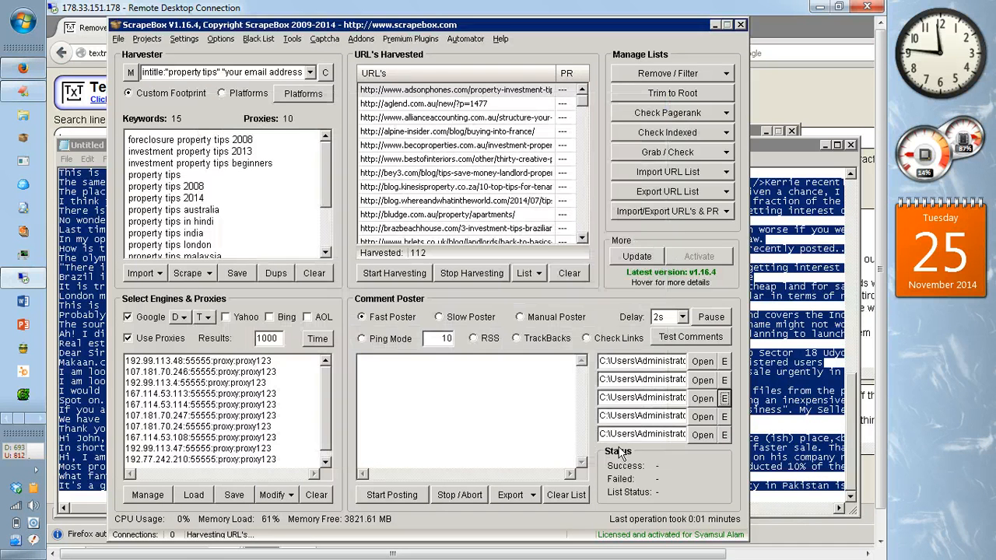
# - Preview test comments with several spins to check the name, e-mail, website and comment combinations, and close the preview
pyautogui.click(690, 337)
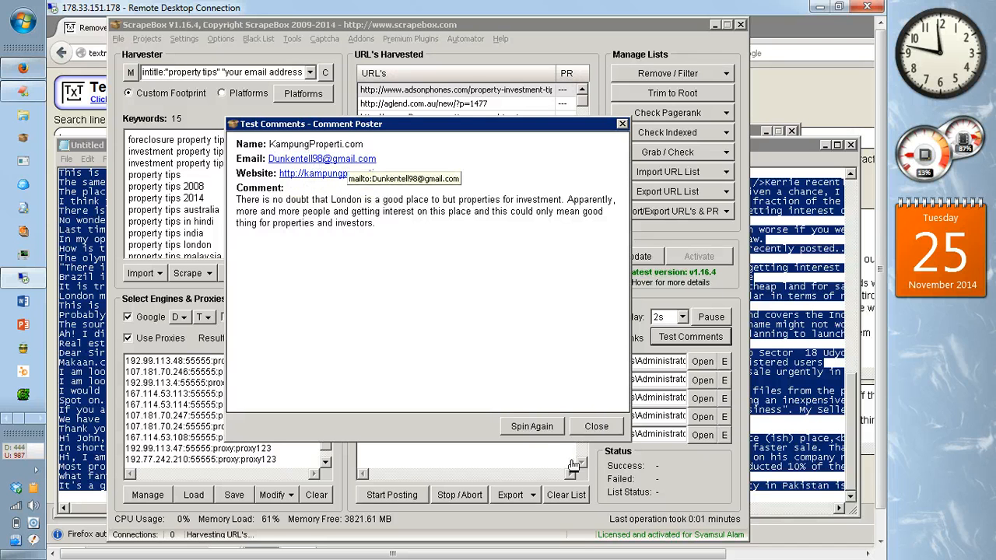
pyautogui.click(538, 427)
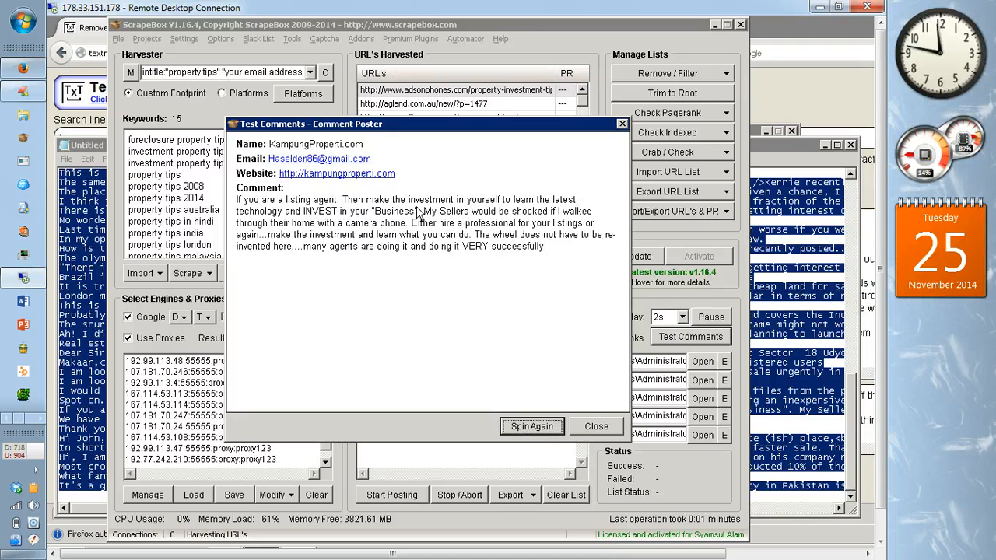
pyautogui.click(528, 431)
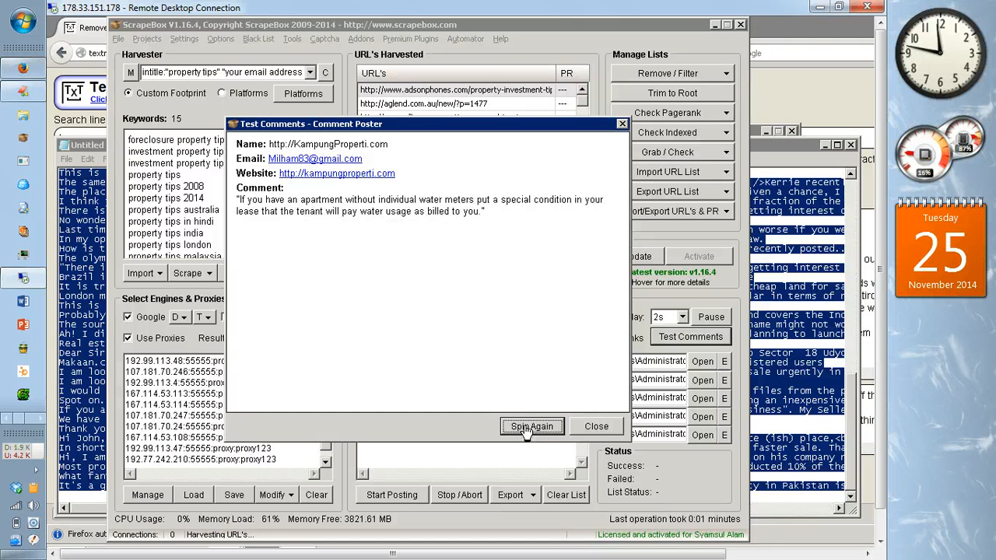
pyautogui.click(527, 430)
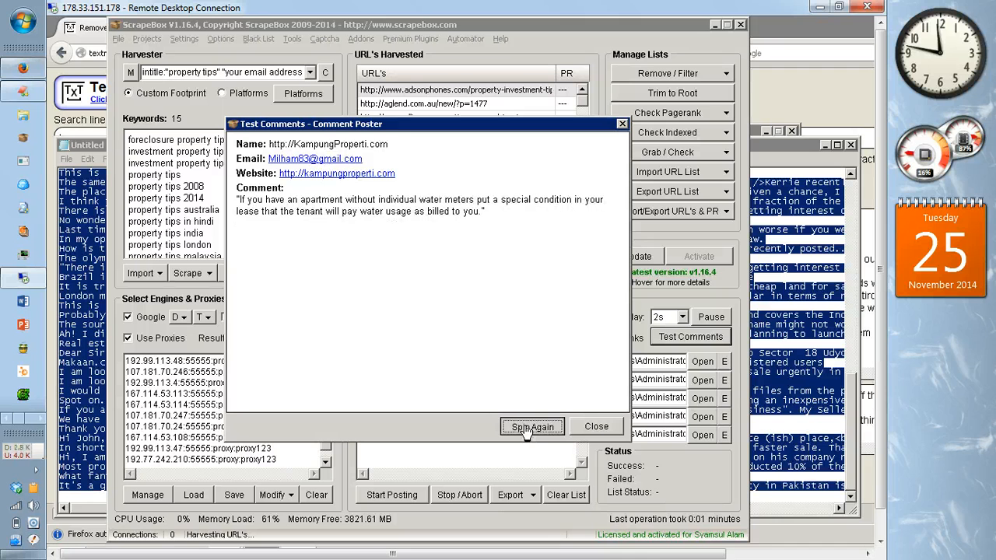
pyautogui.click(596, 427)
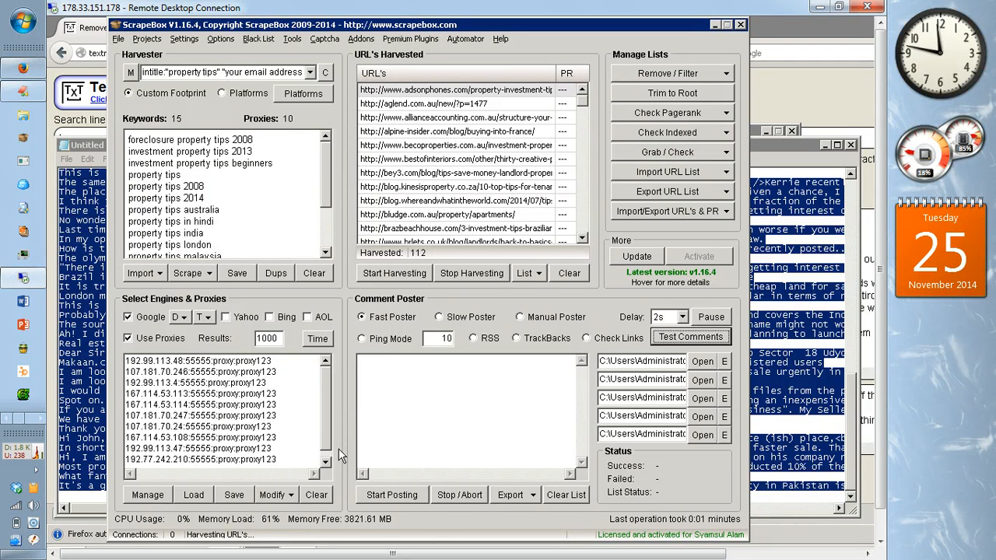
# - Launch the Fast Poster for the harvested URL list
pyautogui.click(388, 497)
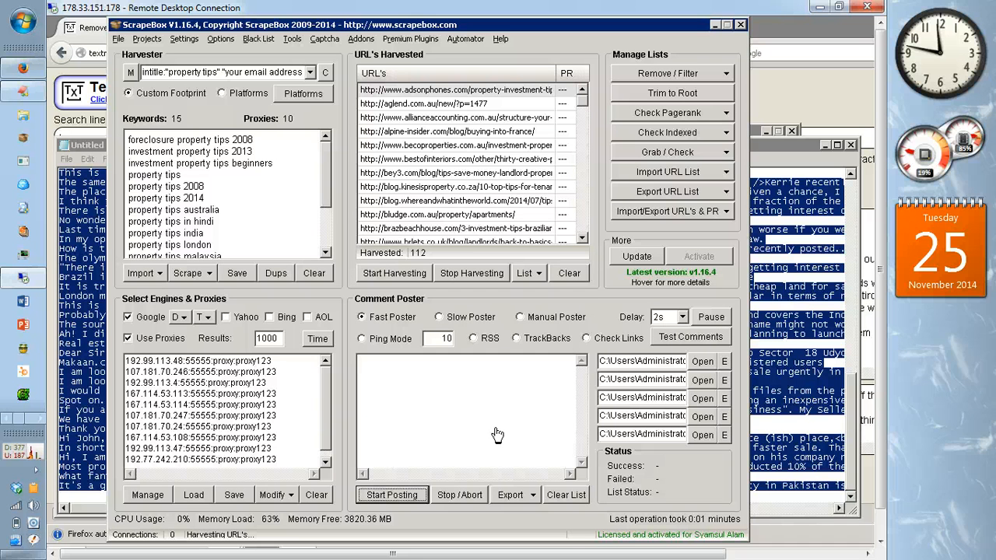
pyautogui.hotkey('alt', 'Tab')
pyautogui.hotkey('alt', 'Tab')
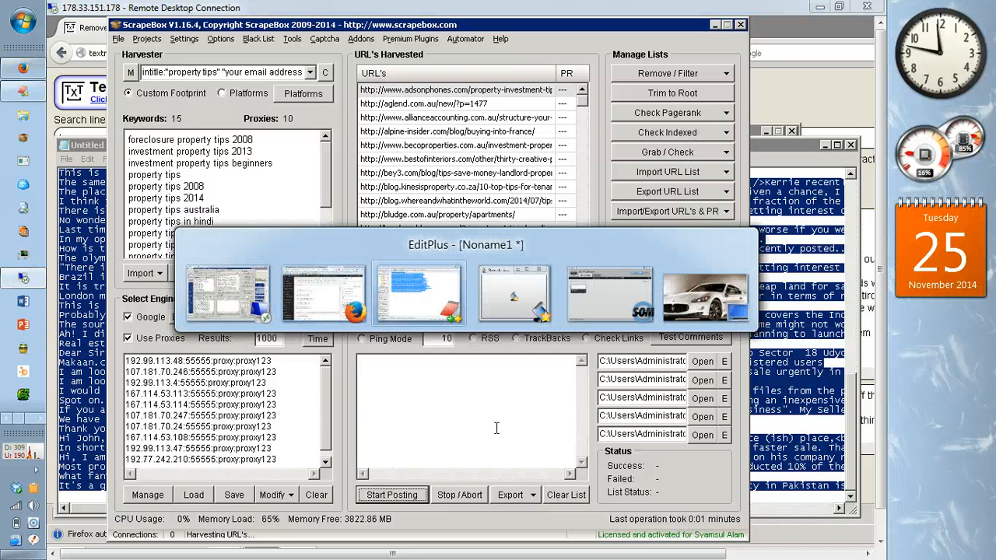
pyautogui.hotkey('alt', 'Tab')
pyautogui.hotkey('alt', 'Tab')
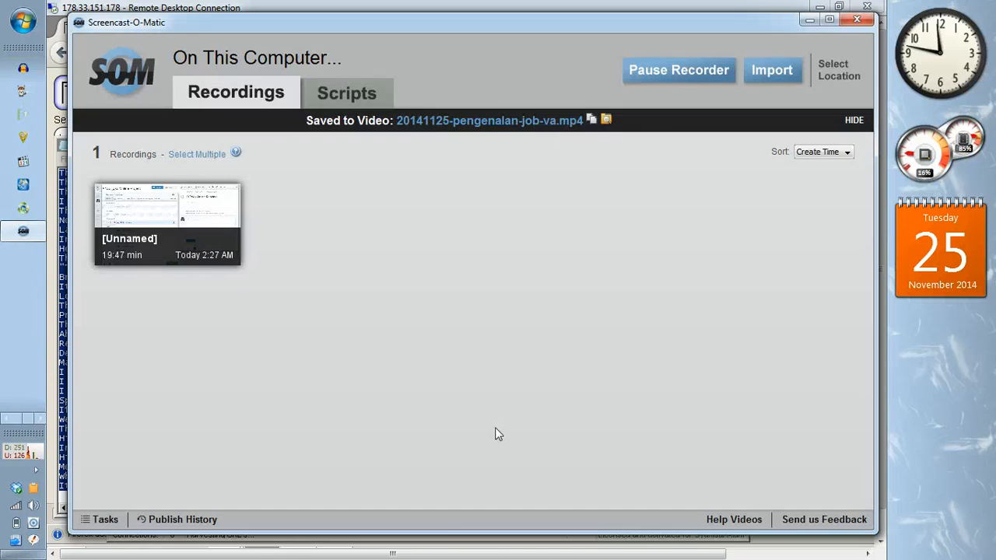
pyautogui.click(666, 73)
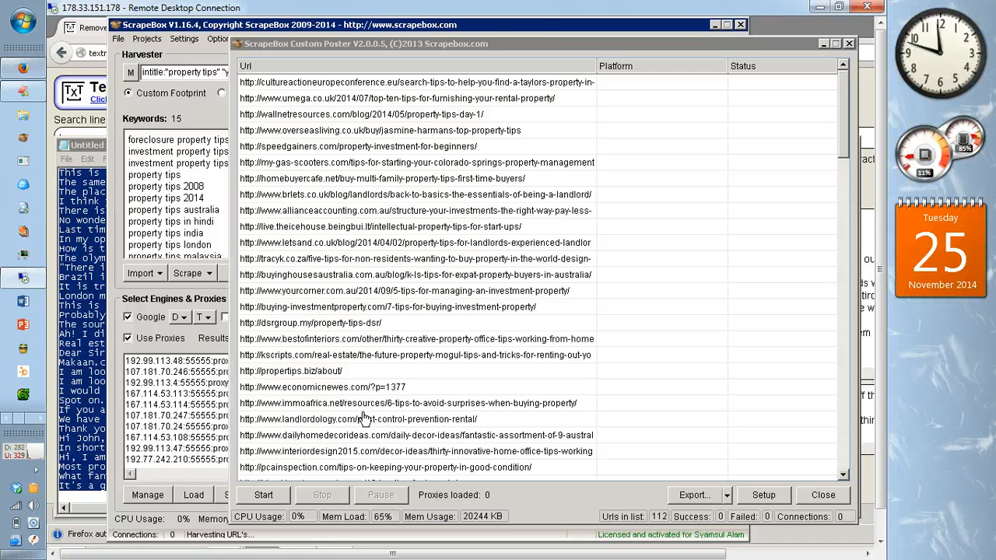
# - Start the commenting run on the loaded URLs in the Custom Poster
pyautogui.click(262, 498)
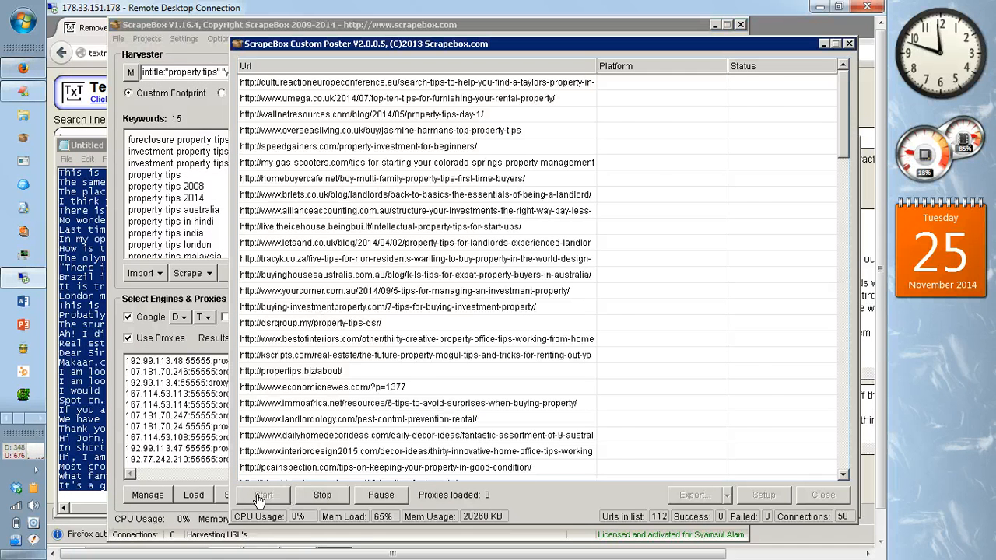
pyautogui.hotkey('alt', 'Tab')
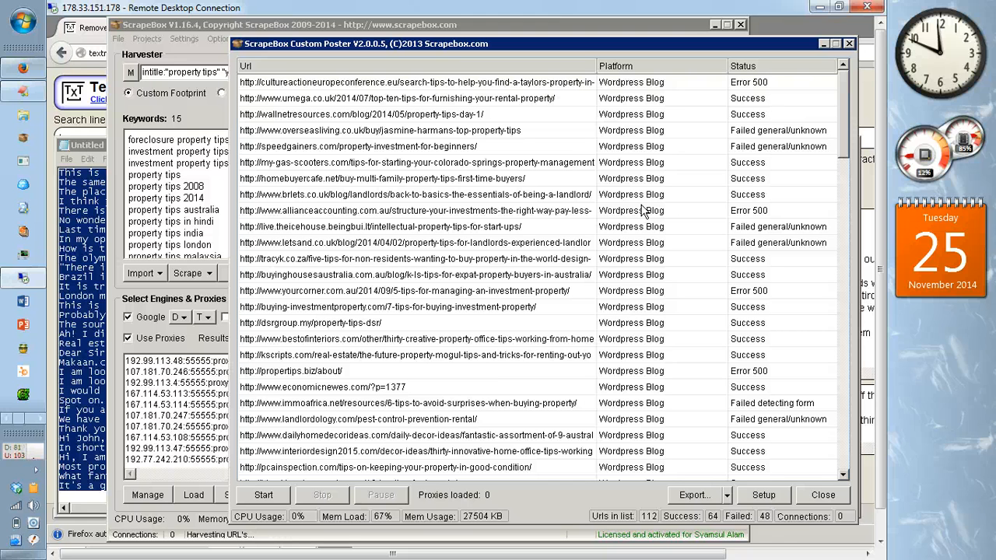
pyautogui.click(194, 74)
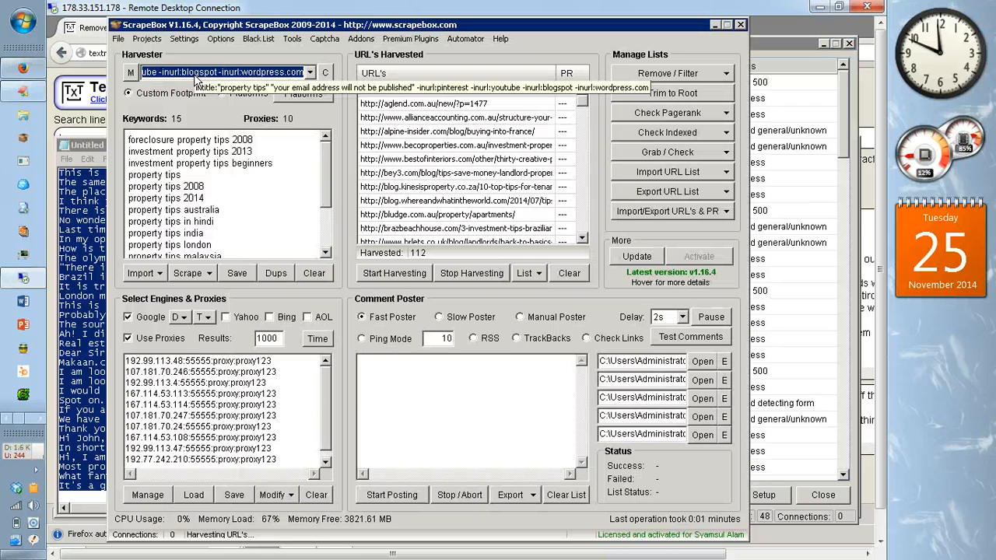
pyautogui.press('Home')
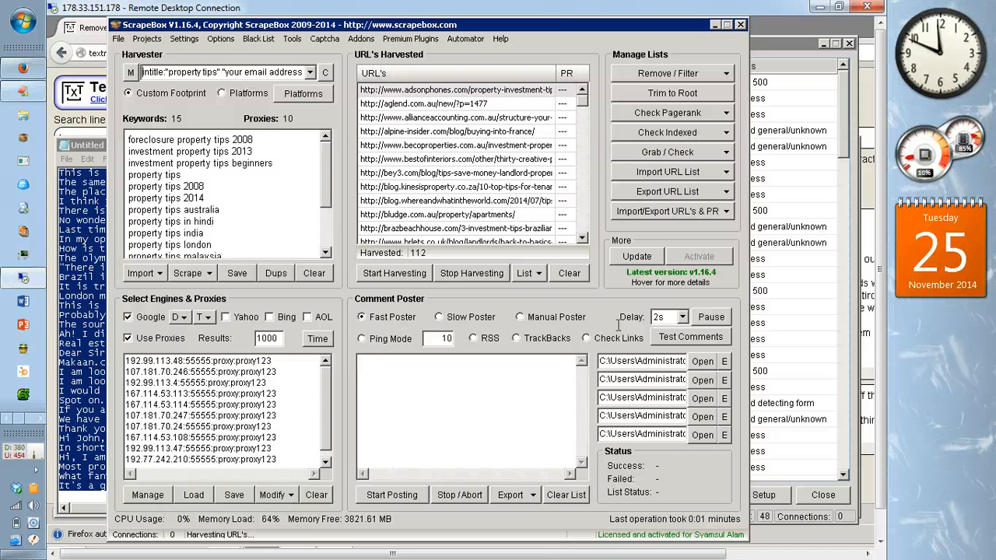
pyautogui.hotkey('alt', 'Tab')
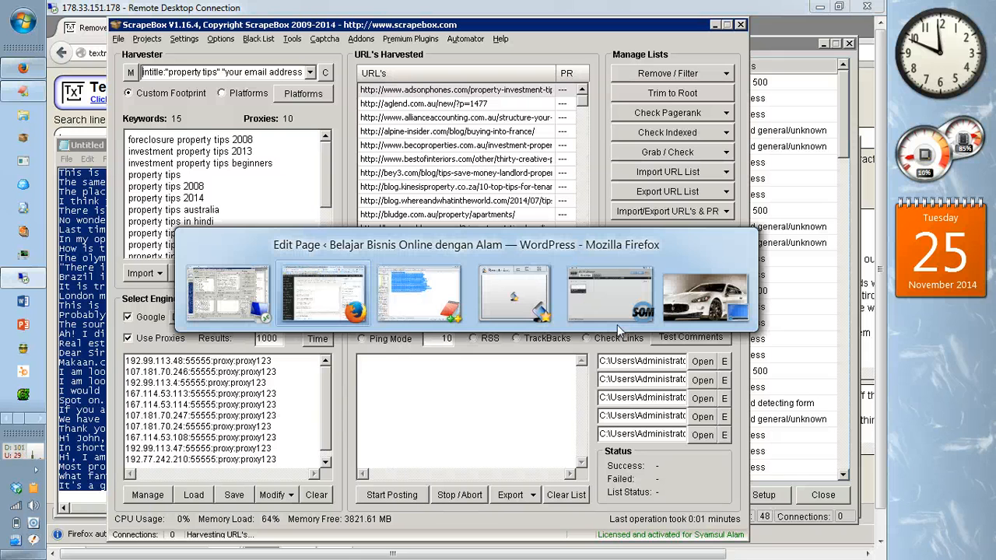
pyautogui.hotkey('alt', 'Tab')
pyautogui.hotkey('alt', 'Tab')
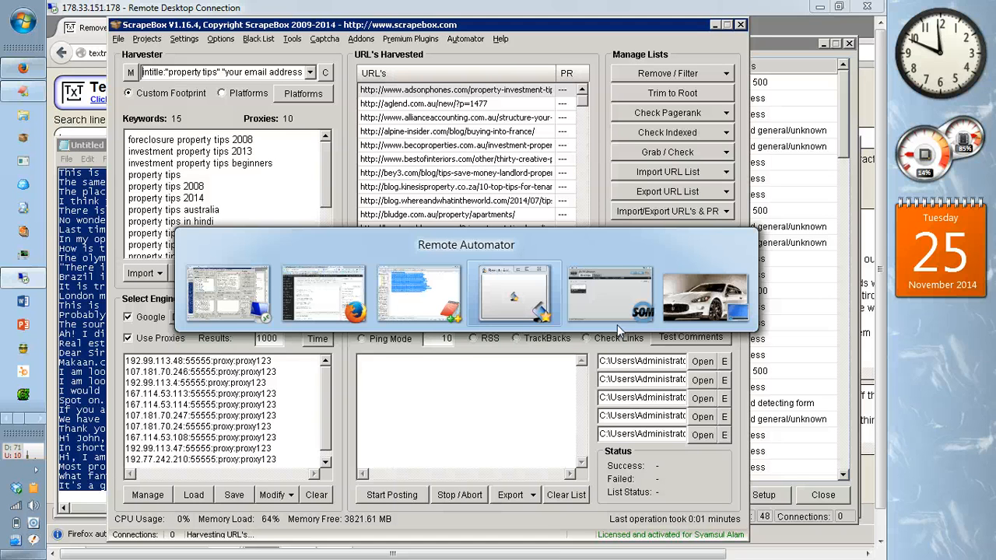
pyautogui.press('alt')
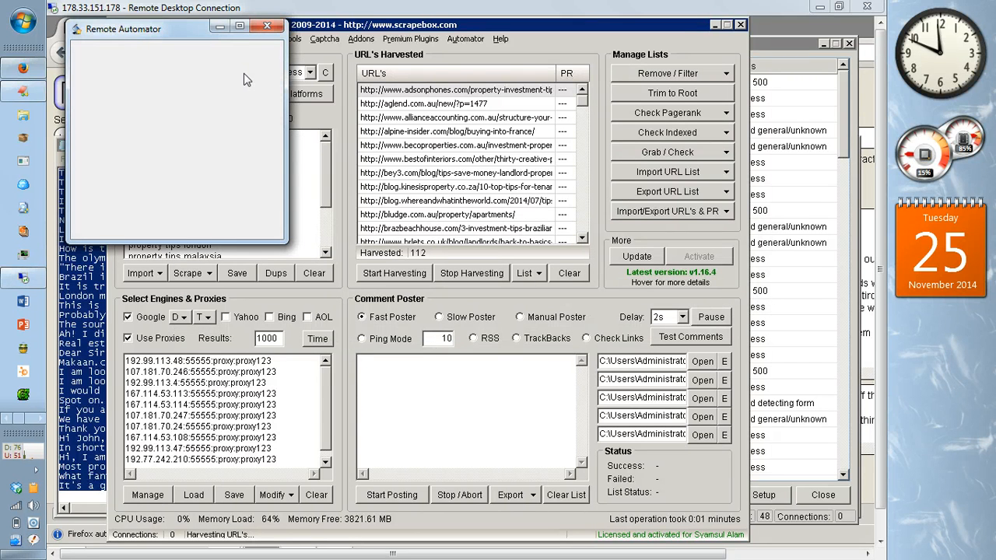
pyautogui.click(444, 405)
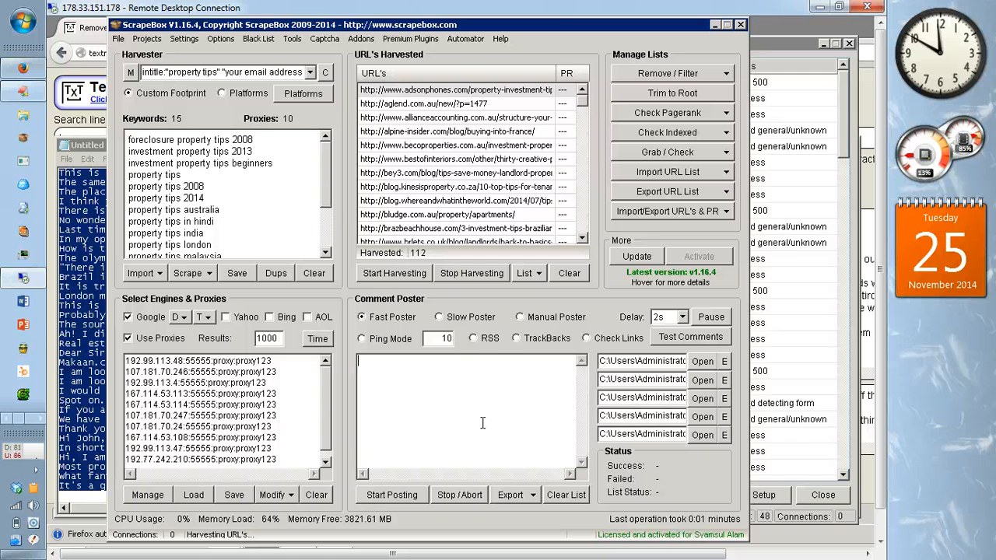
pyautogui.hotkey('alt', 'Tab')
pyautogui.hotkey('alt', 'Tab')
pyautogui.hotkey('alt', 'Tab')
pyautogui.hotkey('alt', 'Tab')
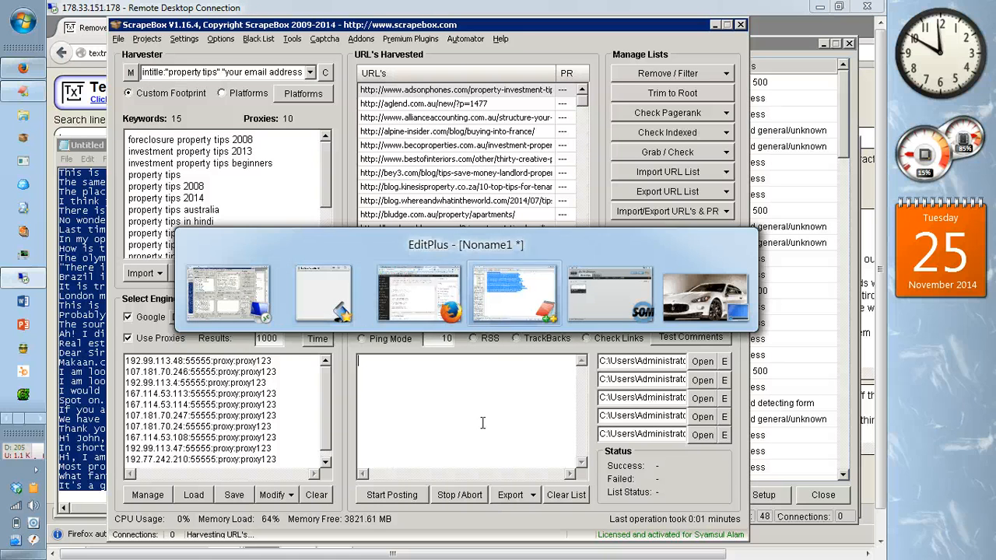